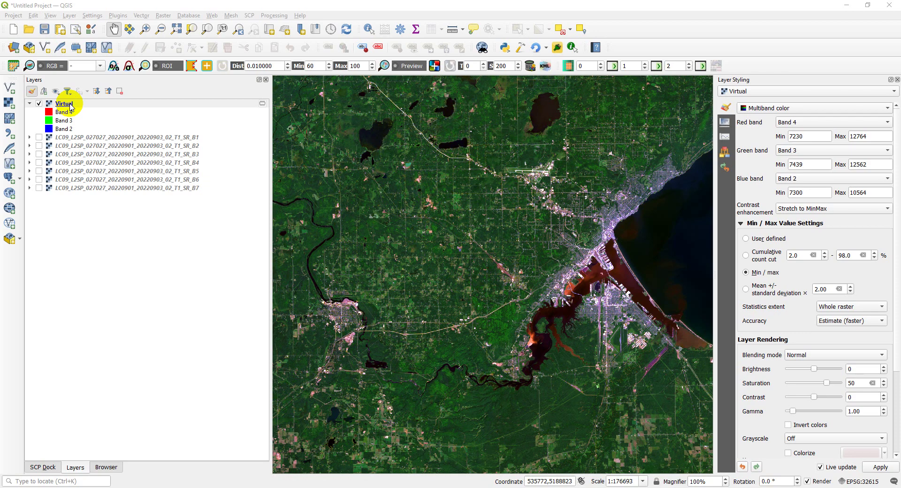
pyautogui.click(163, 15)
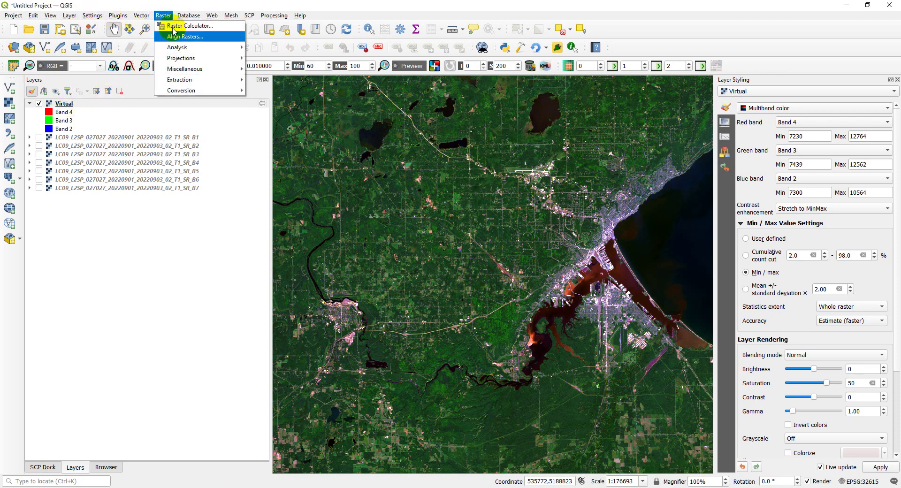
pyautogui.moveTo(218, 74)
pyautogui.click(265, 69)
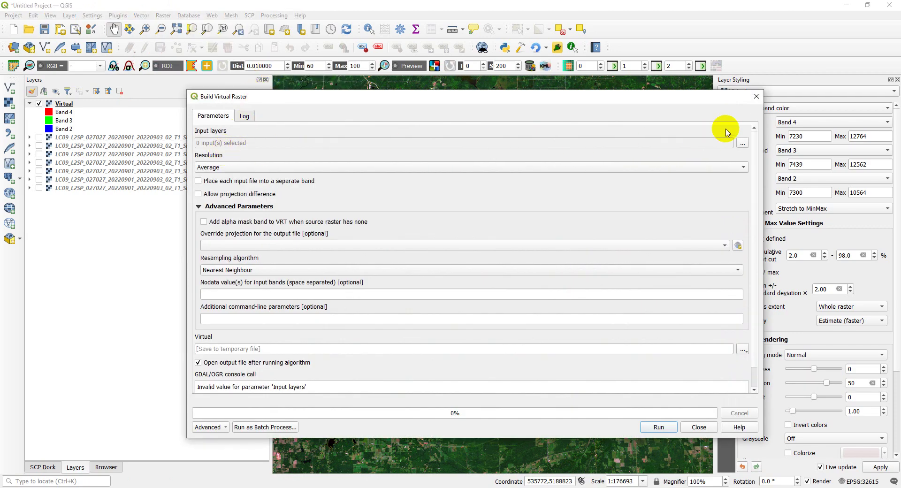
pyautogui.click(745, 142)
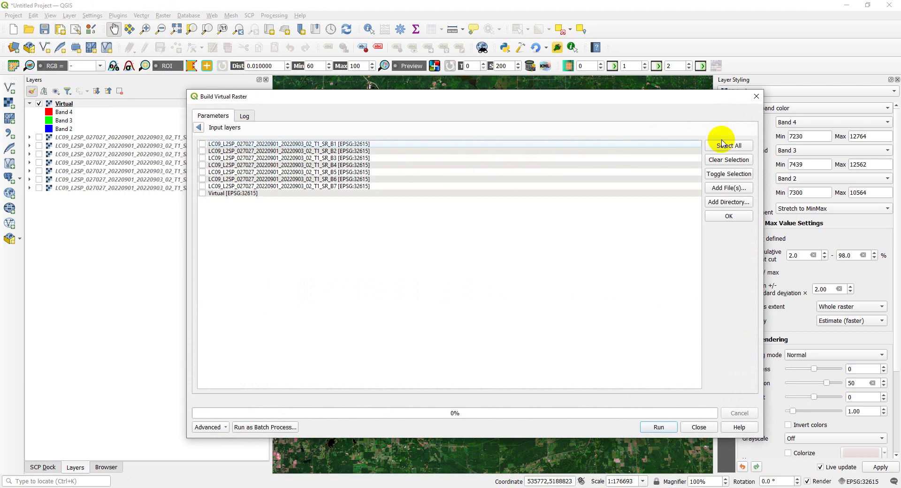
pyautogui.click(734, 146)
pyautogui.click(203, 192)
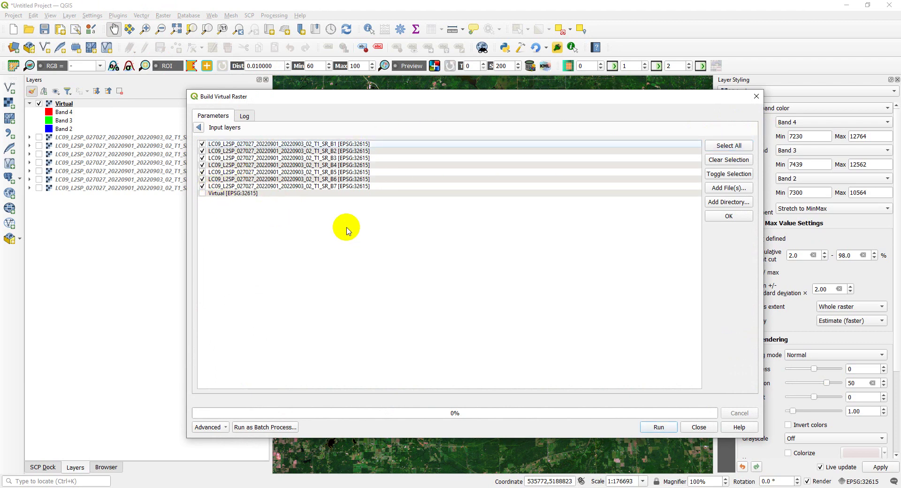
pyautogui.click(729, 216)
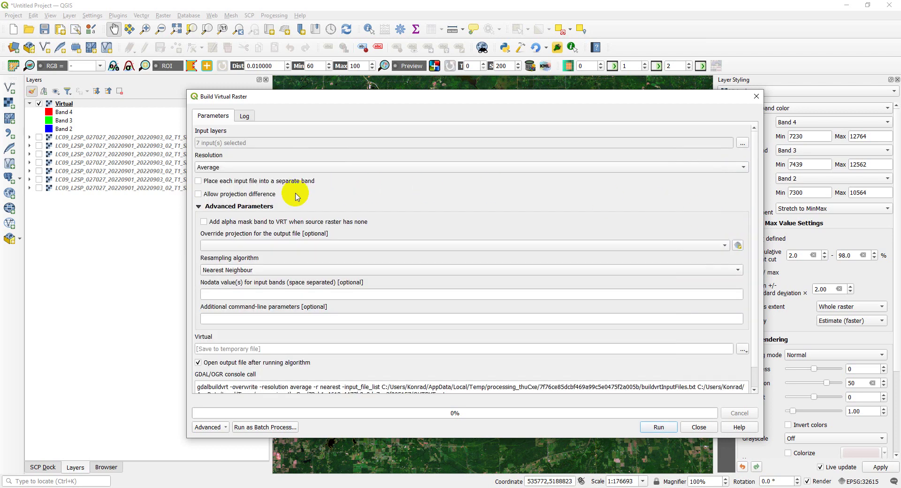
pyautogui.click(198, 181)
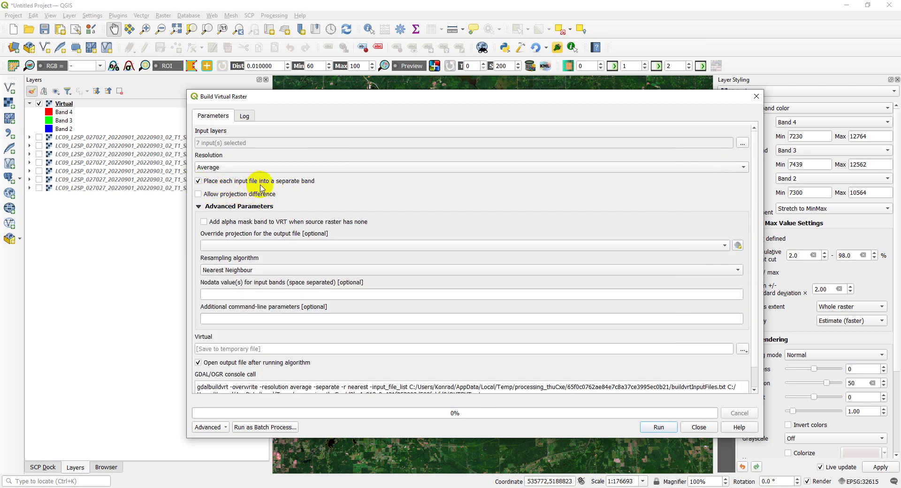
pyautogui.click(743, 143)
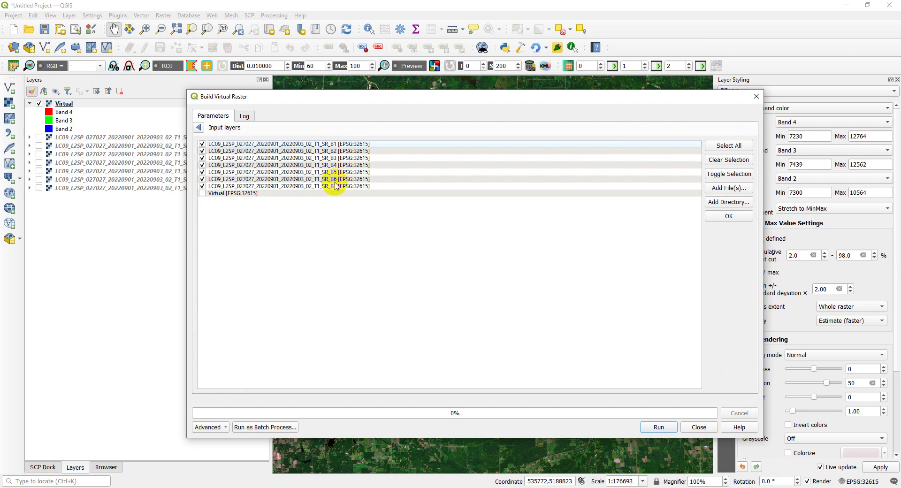
pyautogui.click(728, 217)
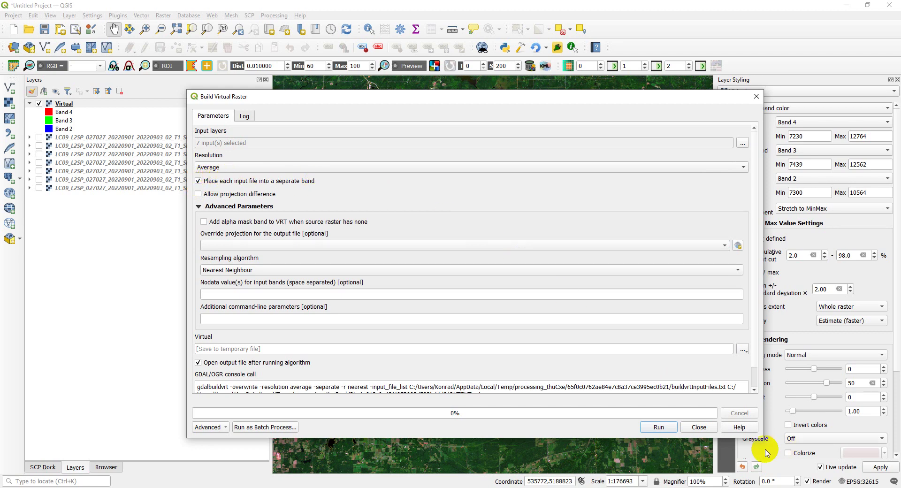
pyautogui.scroll(-2, 549, 388)
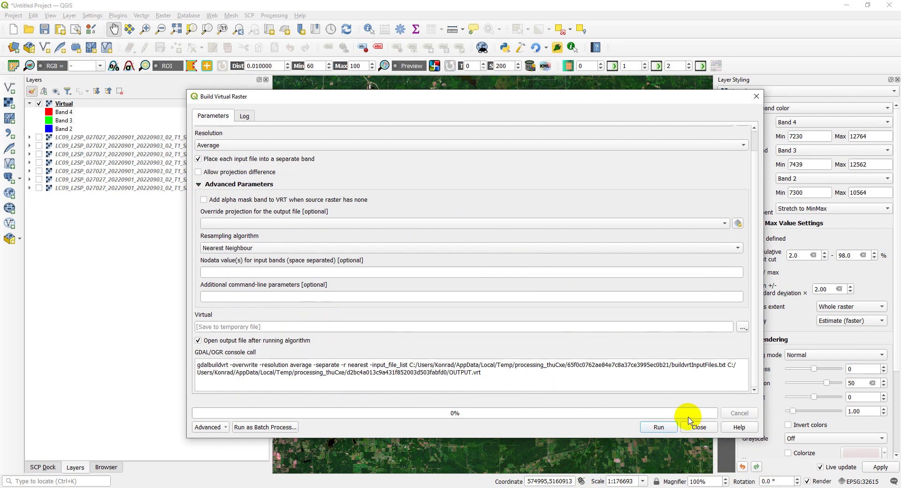
pyautogui.click(699, 427)
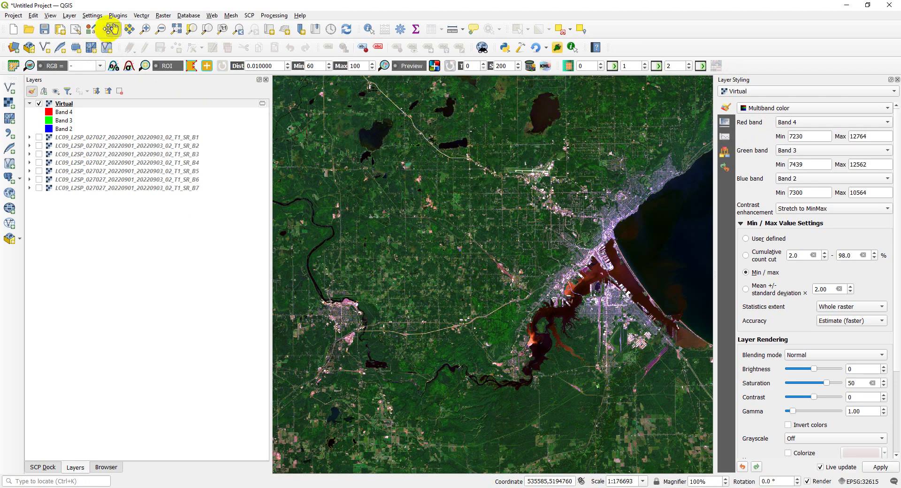
pyautogui.click(51, 15)
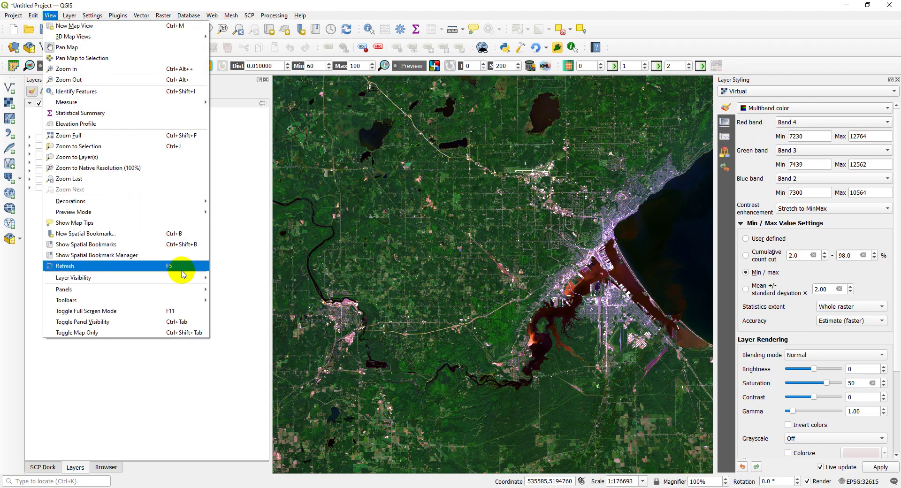
pyautogui.moveTo(201, 289)
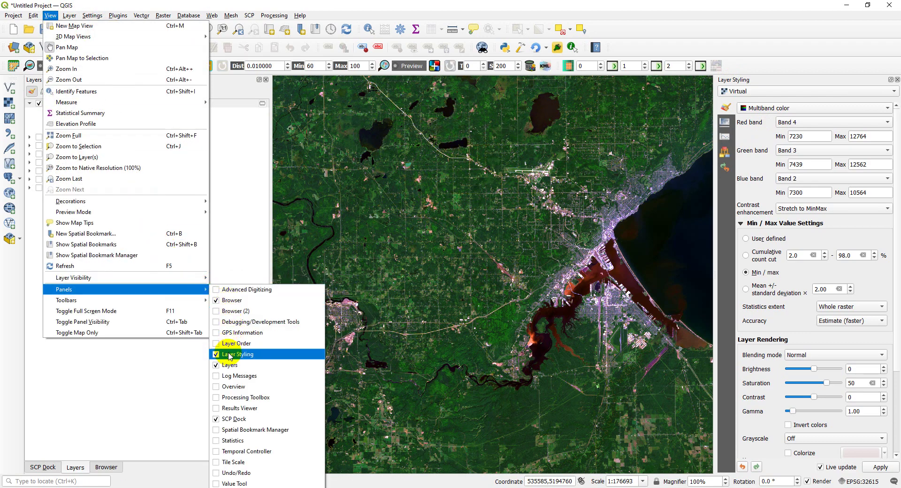
pyautogui.click(636, 4)
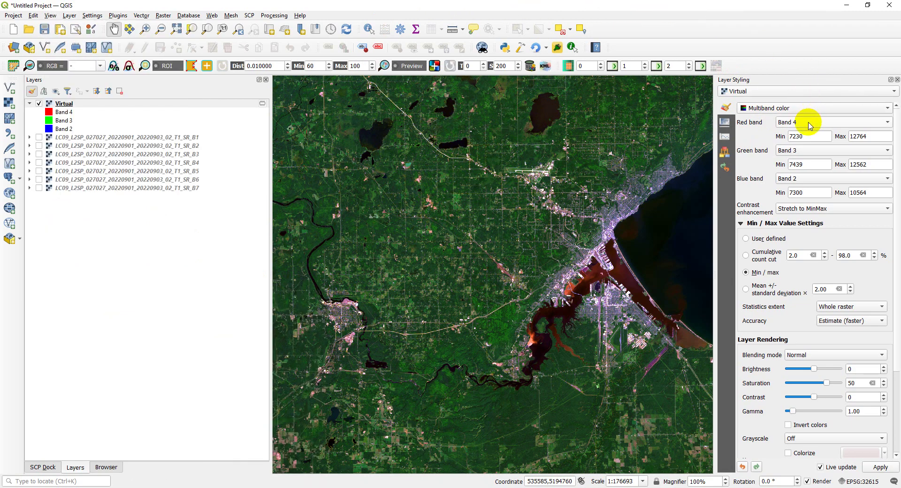
pyautogui.click(467, 302)
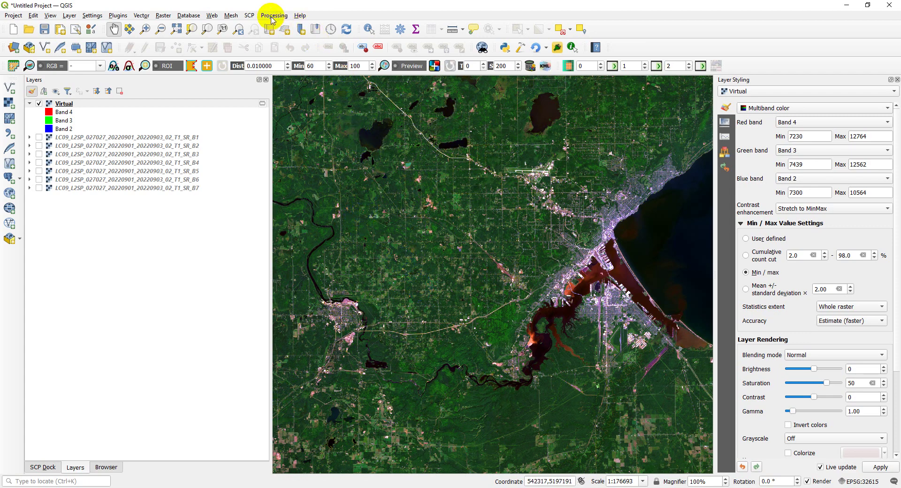
# Step: Search the available algorithms for "kmeans" and open the K-Means Clustering for Rasters tool
pyautogui.click(42, 481)
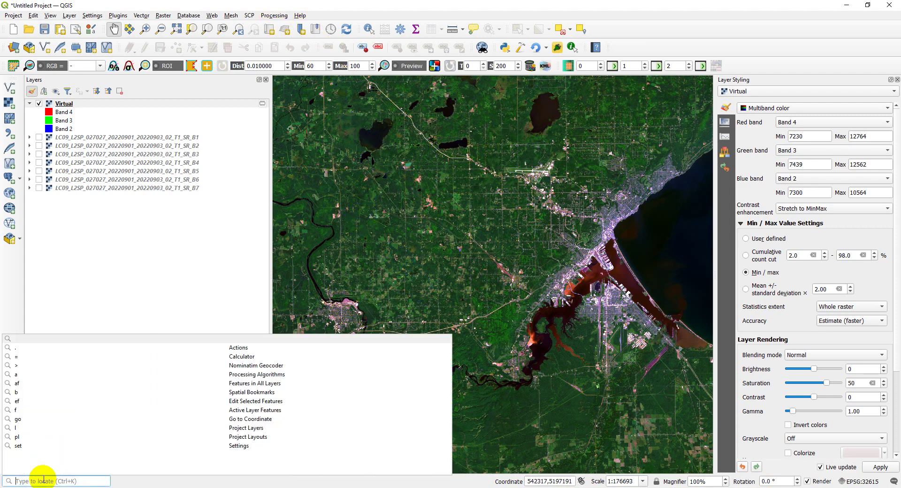
pyautogui.write('kmeans')
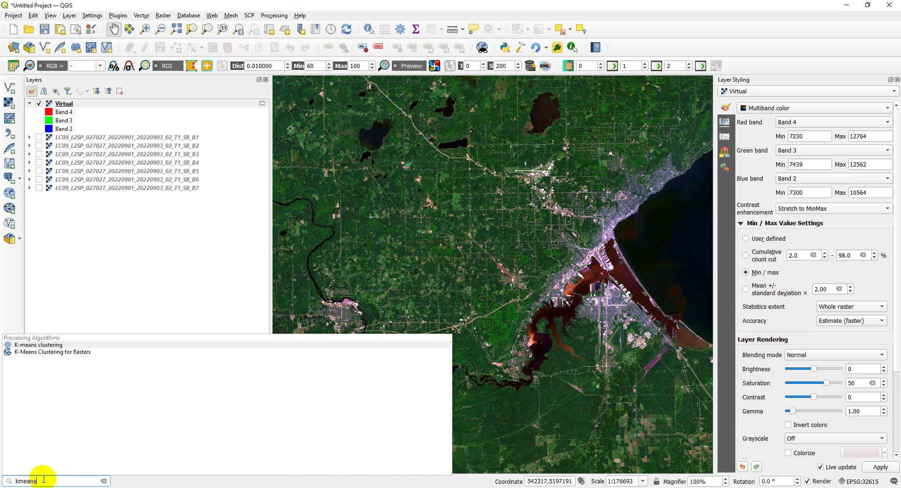
pyautogui.click(37, 353)
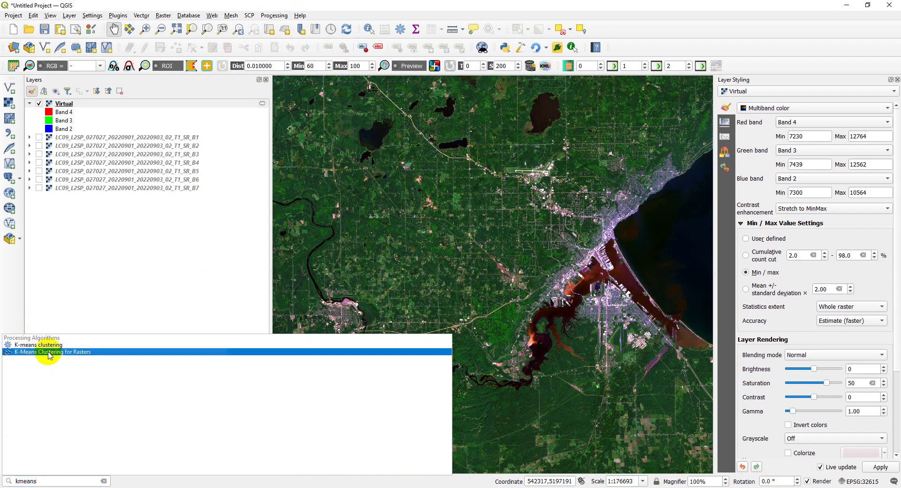
pyautogui.click(45, 356)
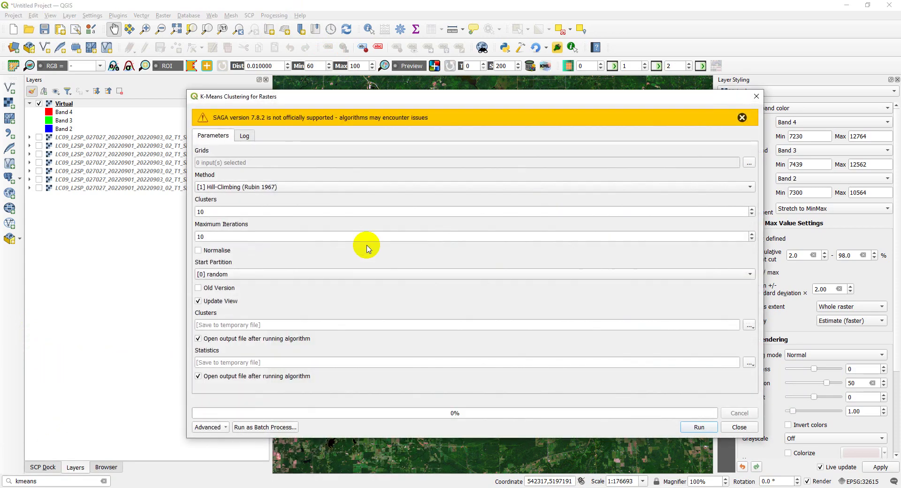
# Step: Look up "kmeans" in the Processing Toolbox to locate the raster clustering tool, then close the toolbox
pyautogui.moveTo(430, 101); pyautogui.dragTo(297, 132)
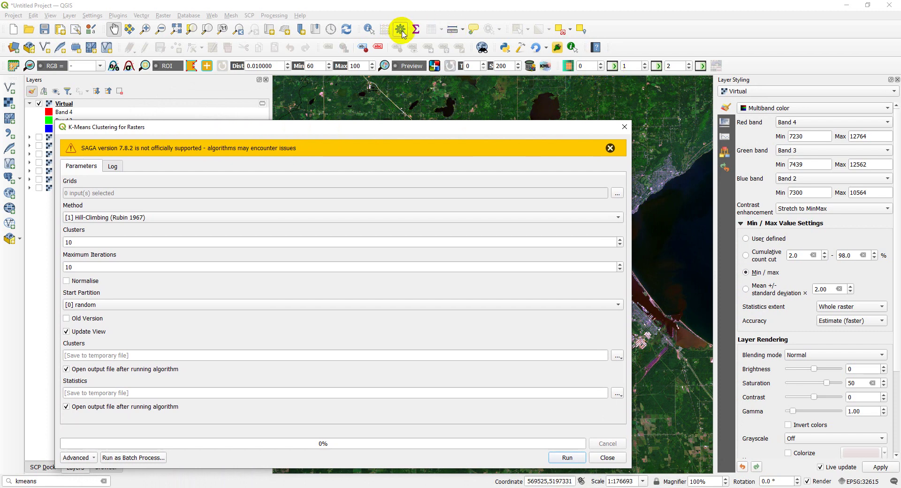
pyautogui.click(402, 32)
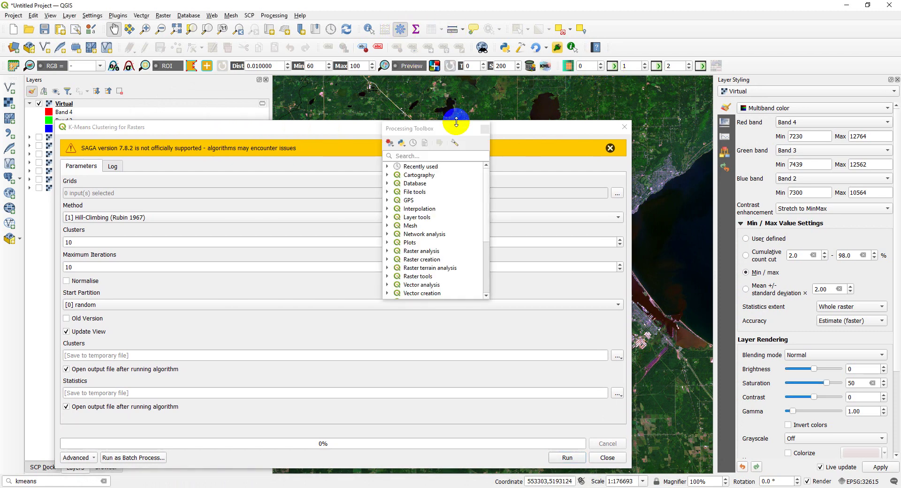
pyautogui.moveTo(455, 128); pyautogui.dragTo(474, 69)
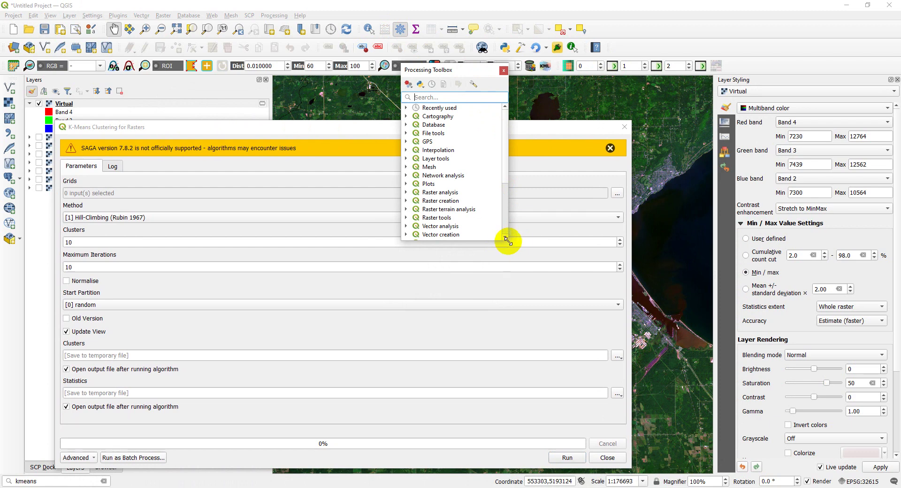
pyautogui.moveTo(508, 241); pyautogui.dragTo(631, 396)
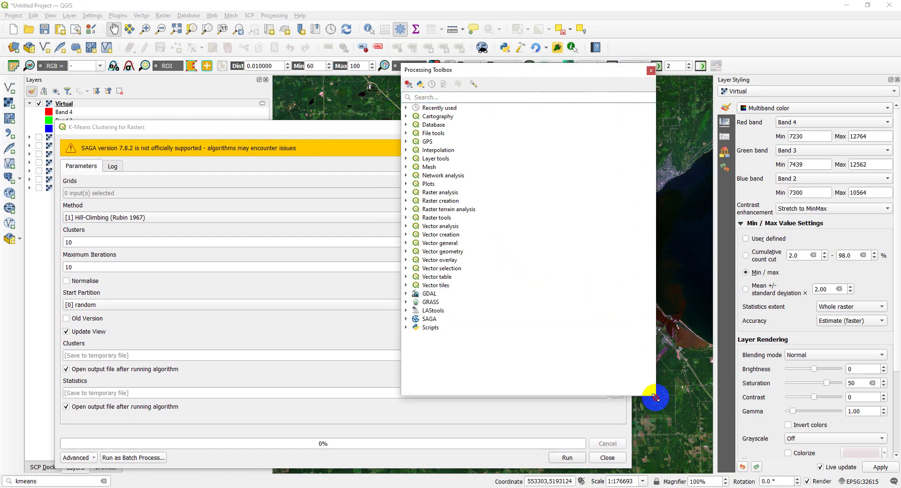
pyautogui.click(458, 98)
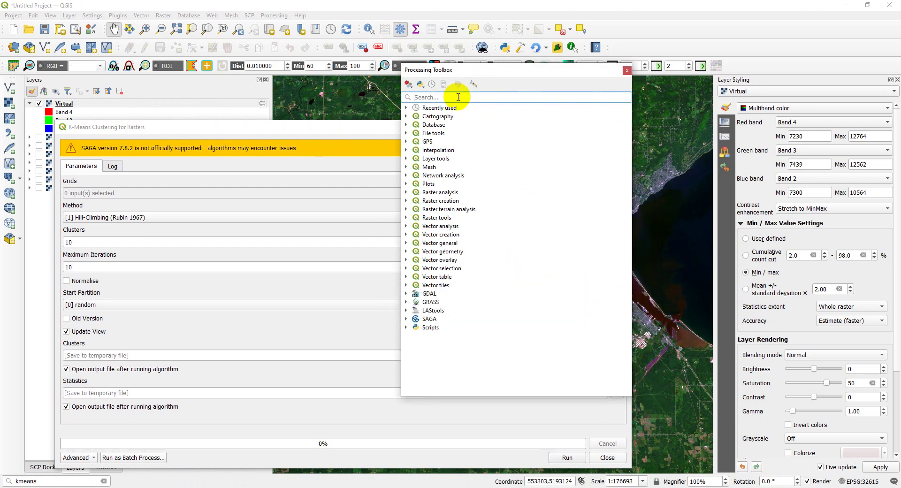
pyautogui.write('kmeans')
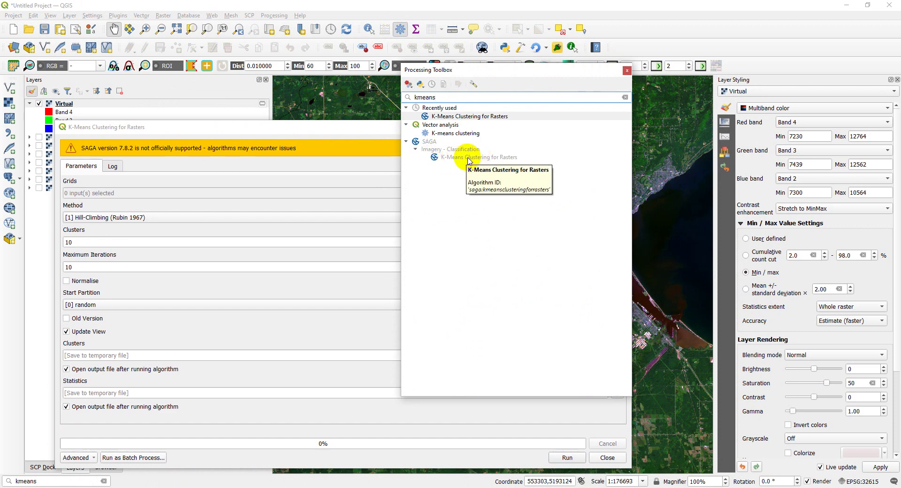
pyautogui.click(627, 70)
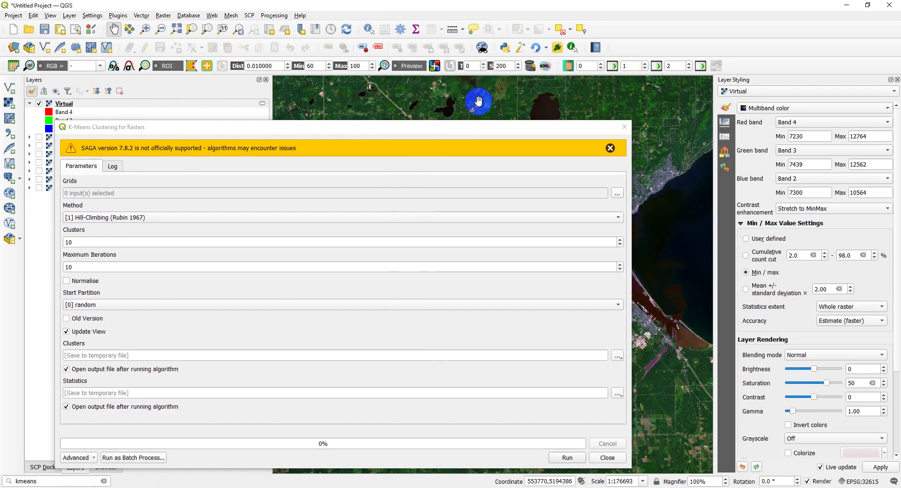
# Step: Choose the seven Landsat band rasters SR_B1 through SR_B7 as the clustering input grids, leaving out the Virtual layer
pyautogui.moveTo(317, 130); pyautogui.dragTo(380, 84)
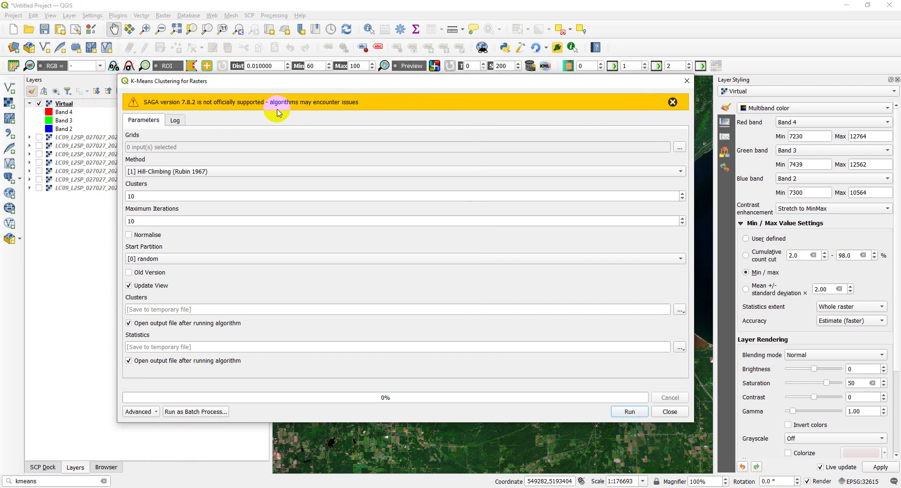
pyautogui.moveTo(415, 84); pyautogui.dragTo(437, 82)
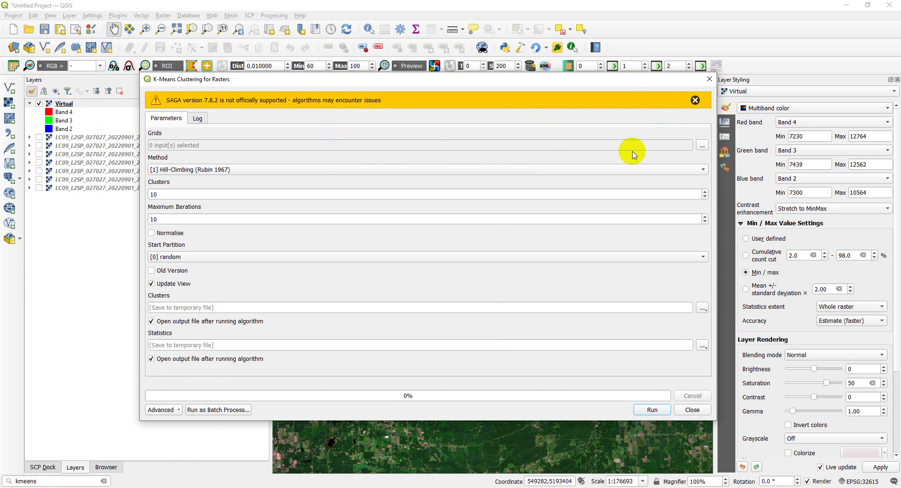
pyautogui.click(702, 147)
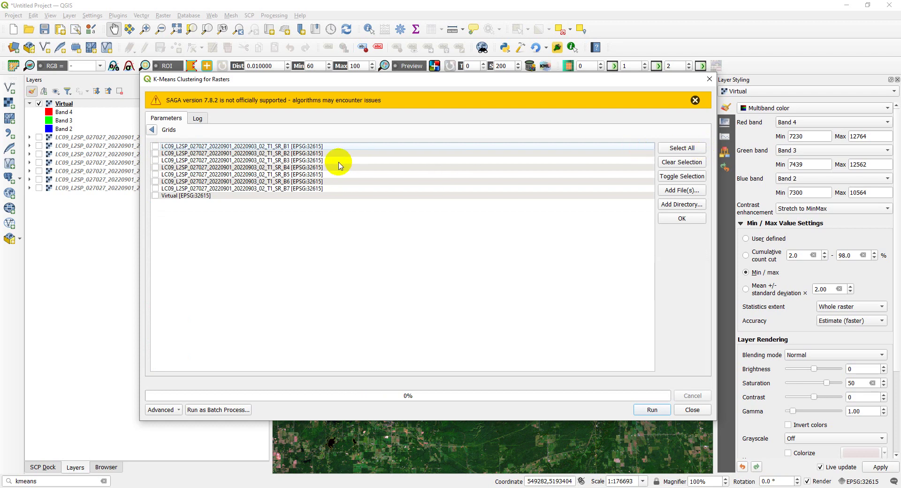
pyautogui.click(156, 147)
pyautogui.click(155, 153)
pyautogui.click(156, 160)
pyautogui.click(156, 168)
pyautogui.click(155, 175)
pyautogui.click(155, 181)
pyautogui.click(156, 188)
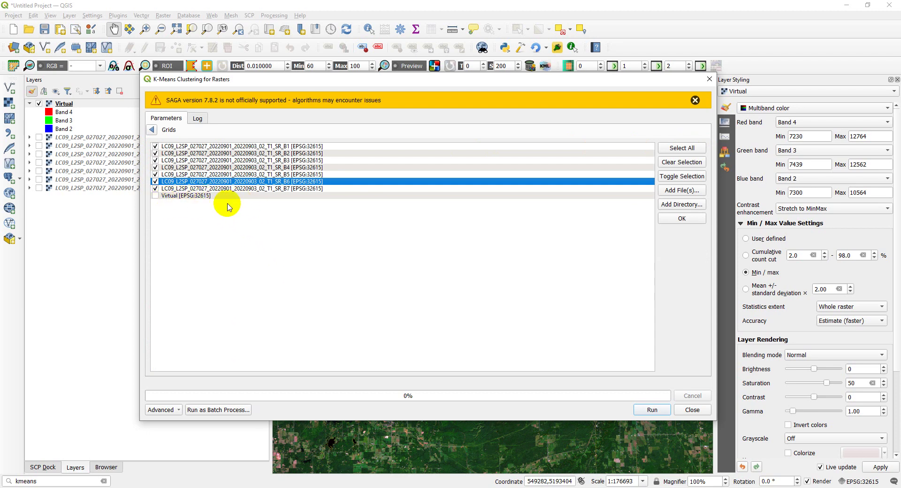
pyautogui.click(676, 220)
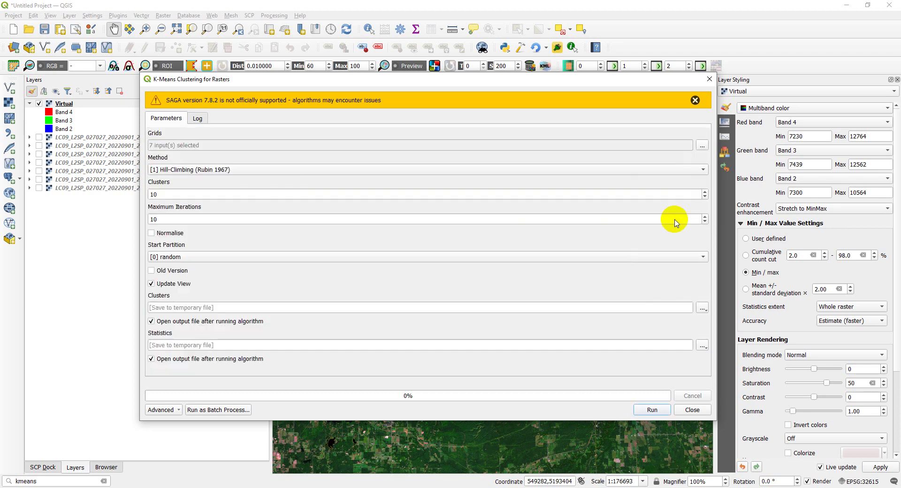
# Step: Set the clustering method to Iterative Minimum Distance (Forgy 1965) and the number of clusters to 7
pyautogui.click(689, 170)
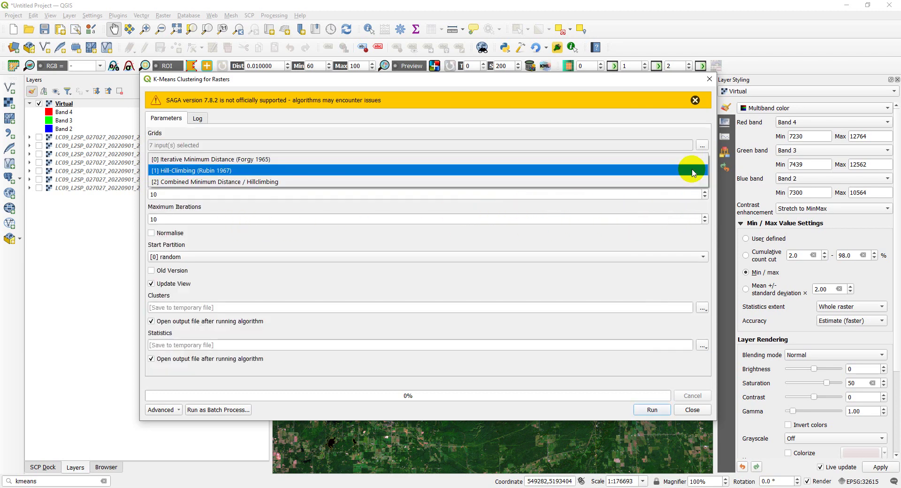
pyautogui.click(190, 160)
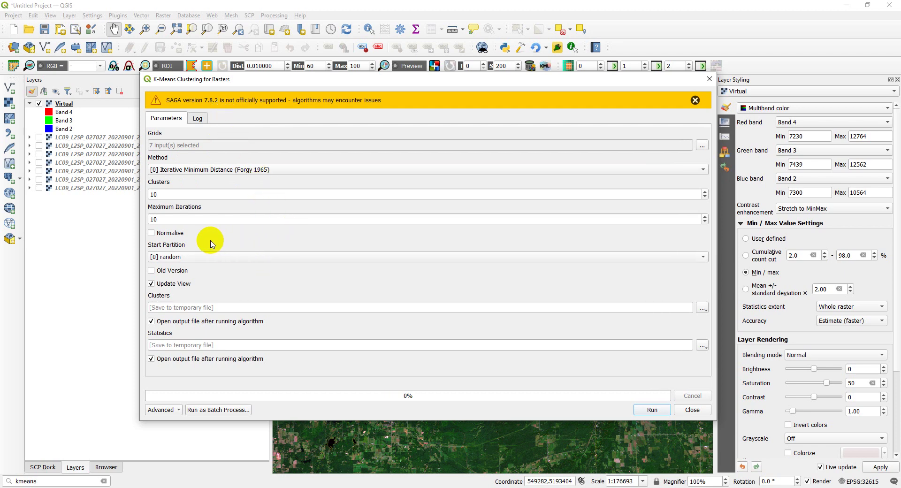
pyautogui.click(154, 194)
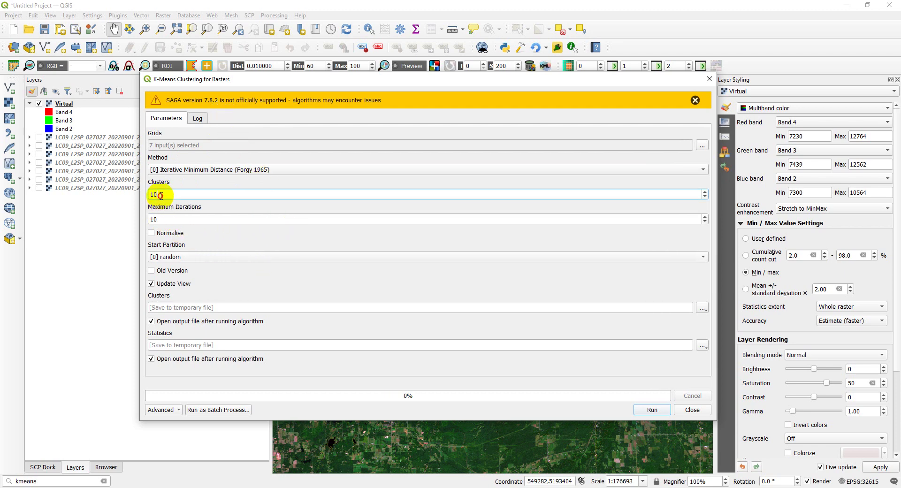
pyautogui.doubleClick(153, 194)
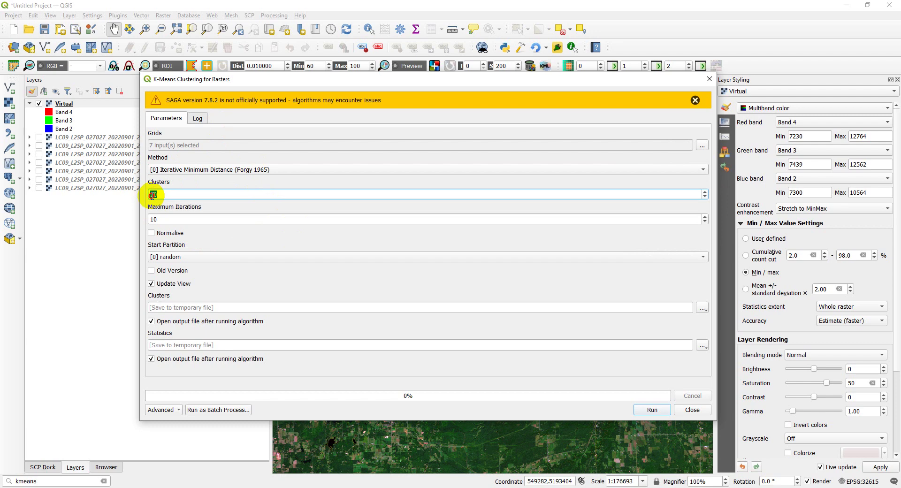
pyautogui.write('7')
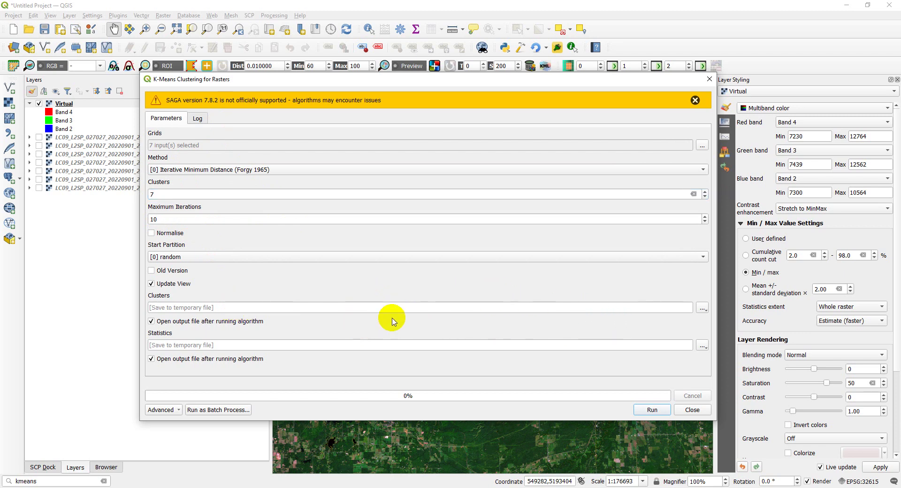
# Step: Set the Clusters output to save as an SDAT file named kmeans7class in the Downloads folder
pyautogui.click(702, 308)
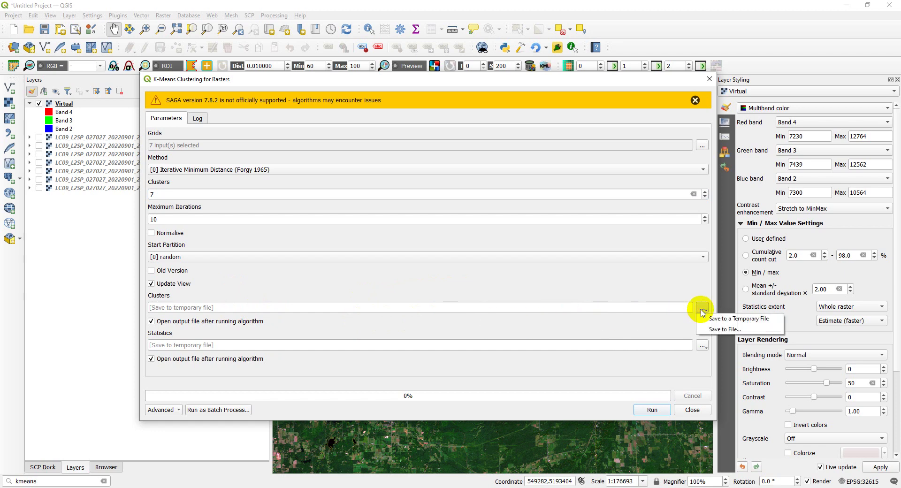
pyautogui.click(714, 330)
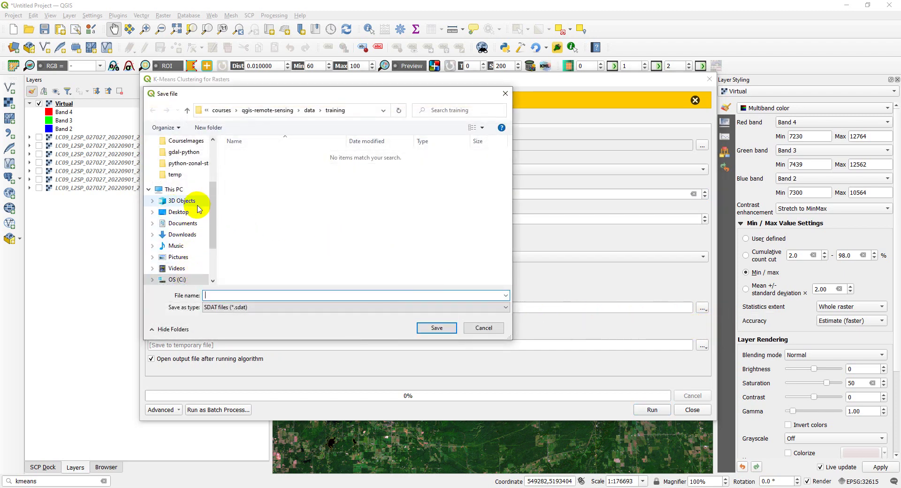
pyautogui.scroll(1, 195, 219)
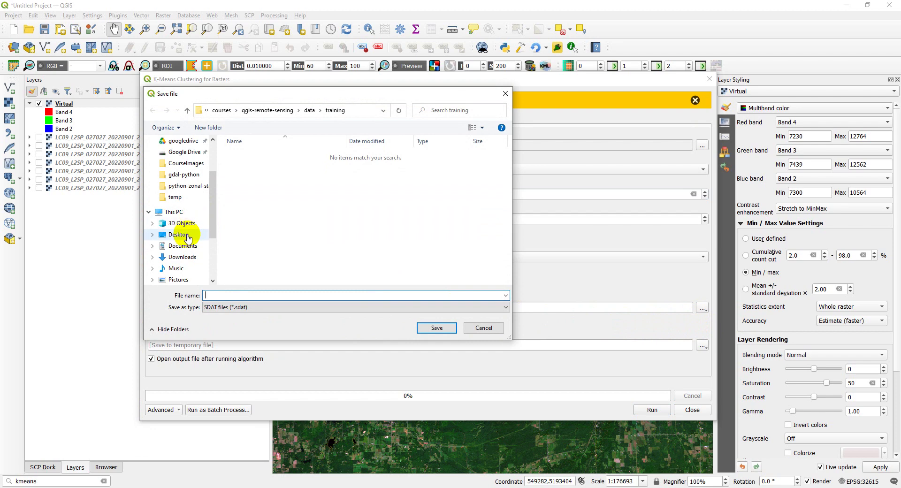
pyautogui.click(188, 258)
pyautogui.click(238, 295)
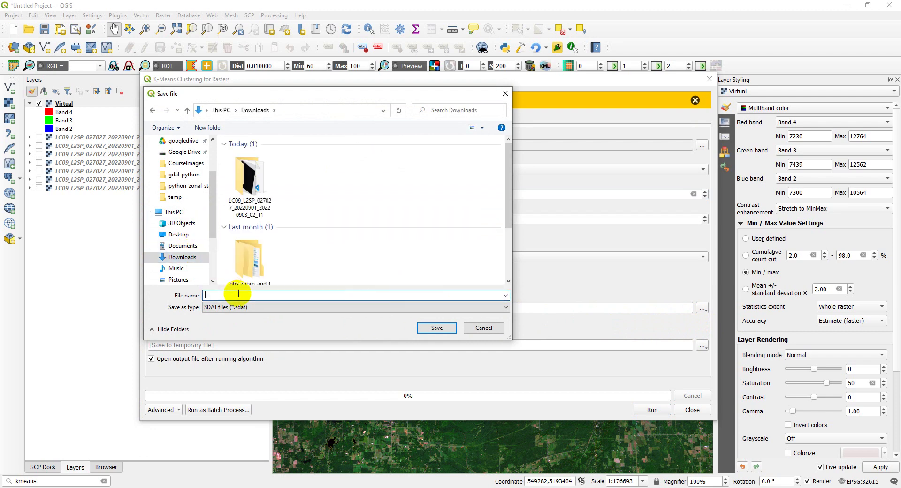
pyautogui.write('kmeans')
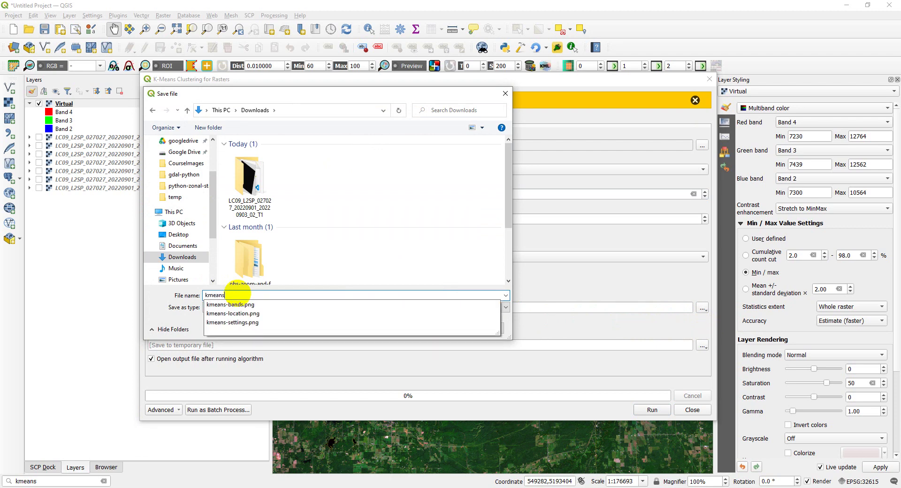
pyautogui.write('7')
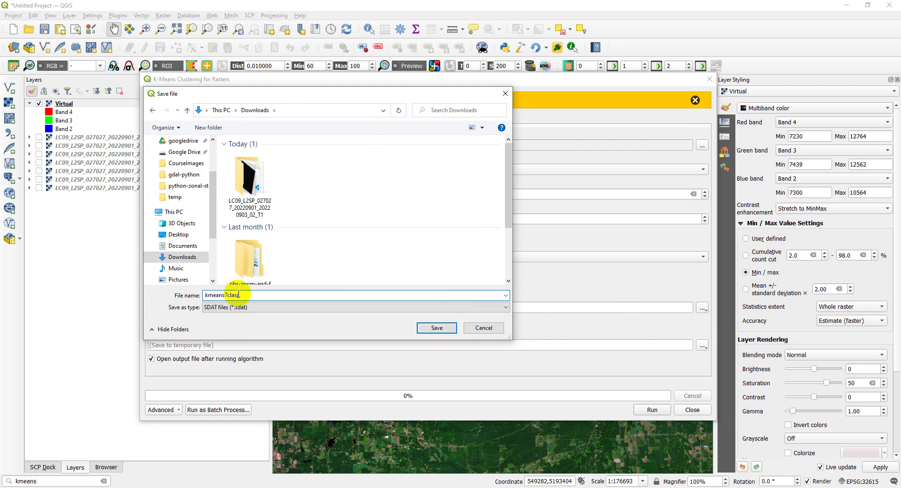
pyautogui.write('class')
pyautogui.click(429, 328)
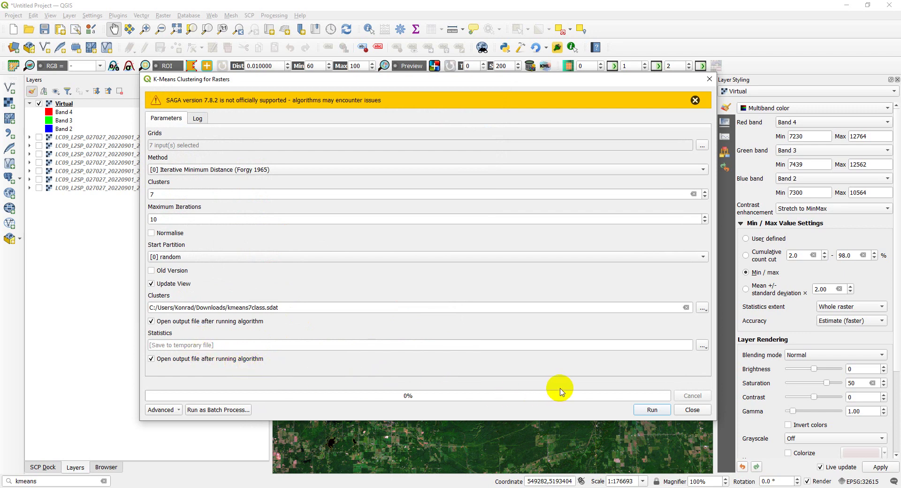
# Step: Run the K-means clustering and close the tool dialog once the processing has completed
pyautogui.click(656, 410)
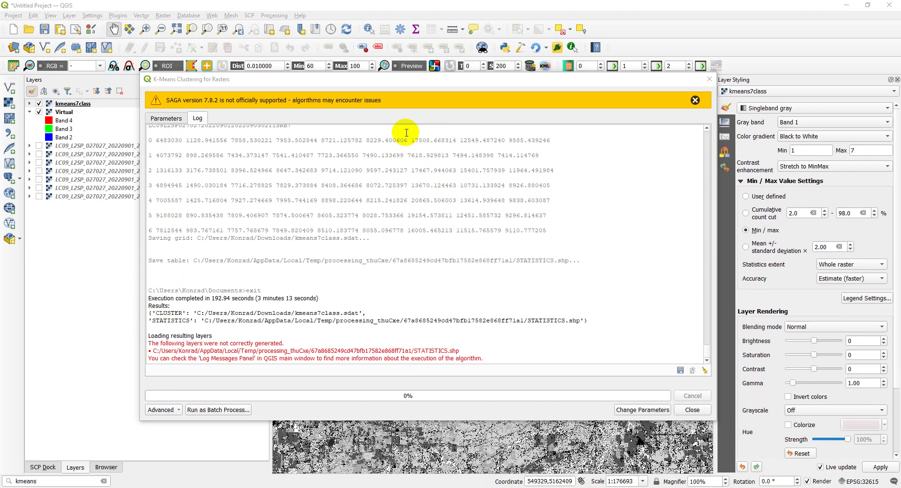
pyautogui.click(388, 116)
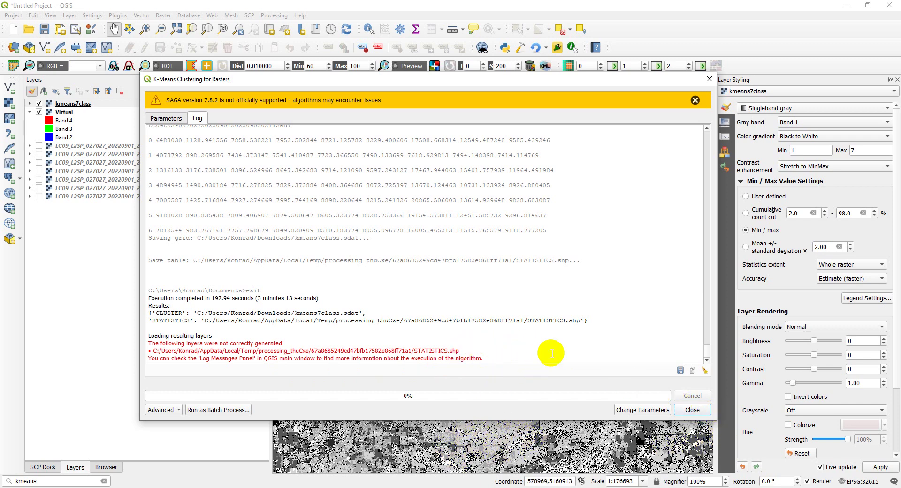
pyautogui.click(691, 412)
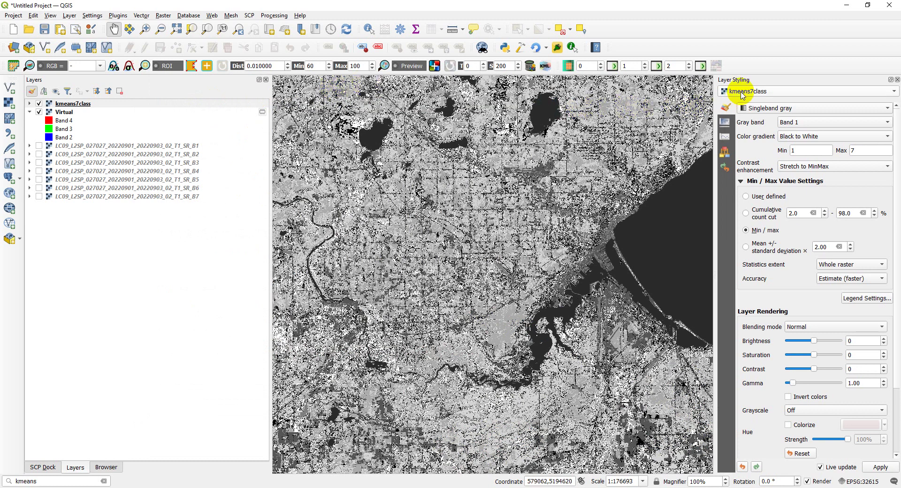
# Step: Style the kmeans7class layer with Paletted/Unique values on Band 1 using random colors, and classify its values
pyautogui.click(764, 110)
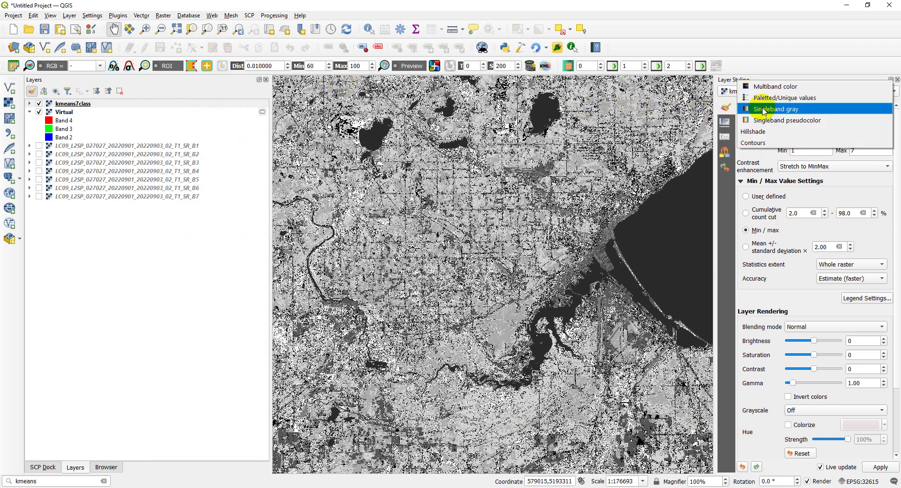
pyautogui.click(770, 98)
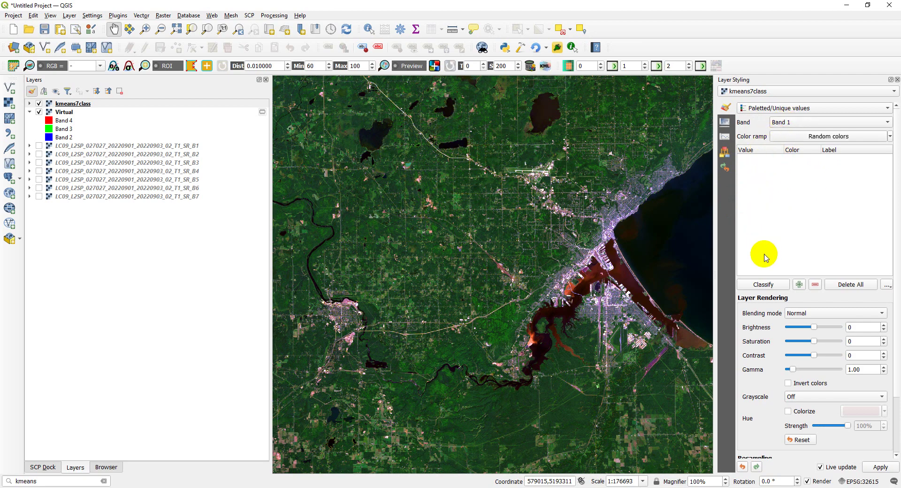
pyautogui.click(765, 284)
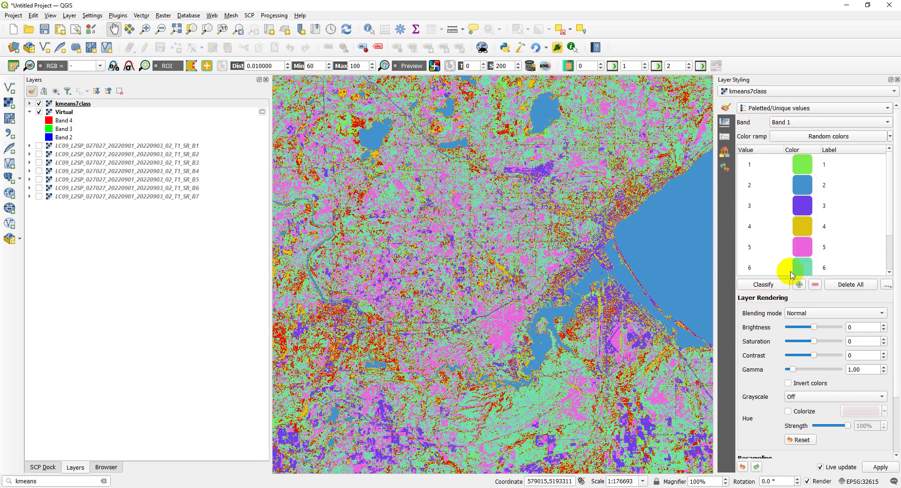
# Step: Enlarge the map area and compare the kmeans7class result with the Virtual image by switching its visibility off and on
pyautogui.click(573, 302)
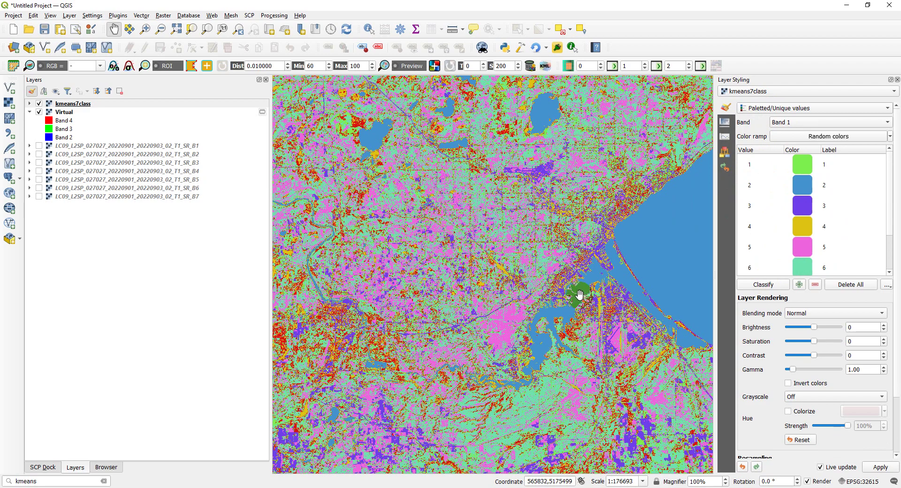
pyautogui.moveTo(623, 279); pyautogui.dragTo(596, 287)
pyautogui.moveTo(271, 284); pyautogui.dragTo(208, 284)
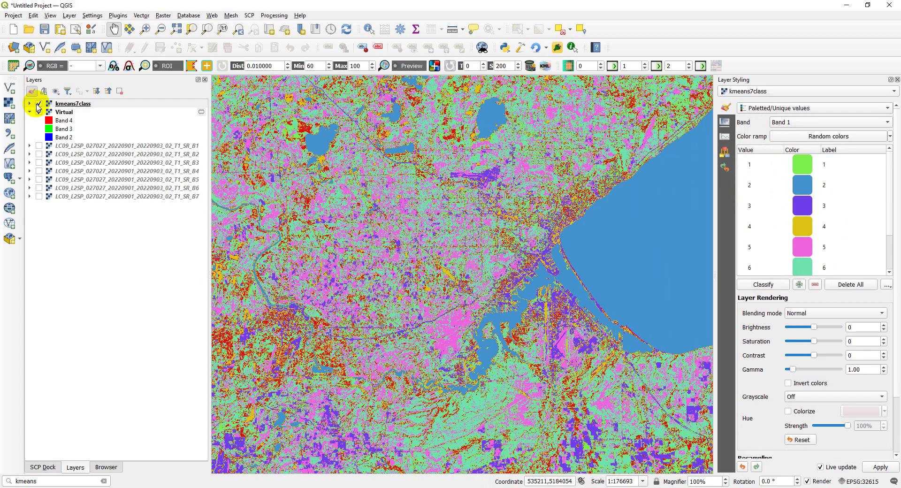
pyautogui.click(39, 106)
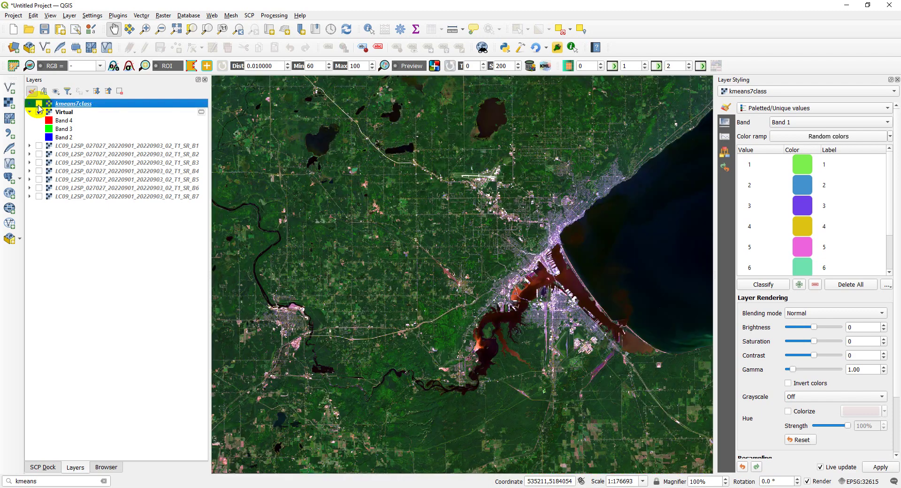
pyautogui.click(40, 106)
pyautogui.click(39, 106)
pyautogui.click(39, 106)
pyautogui.click(39, 106)
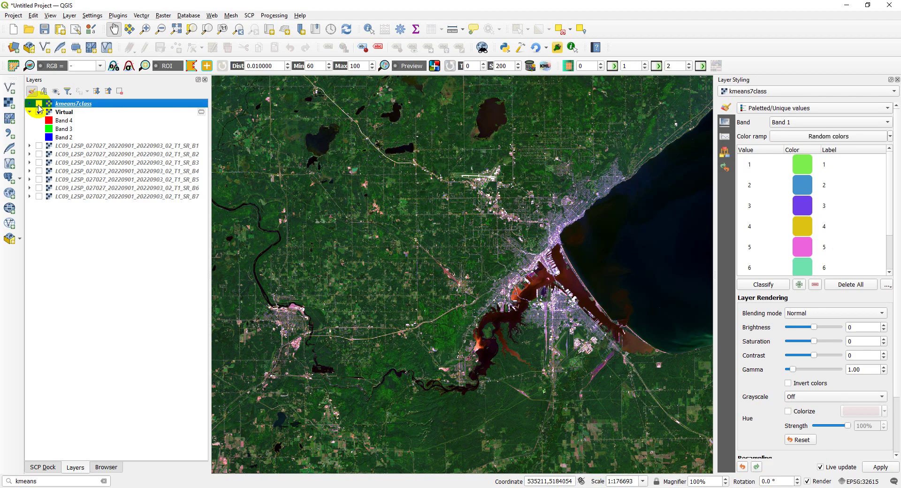
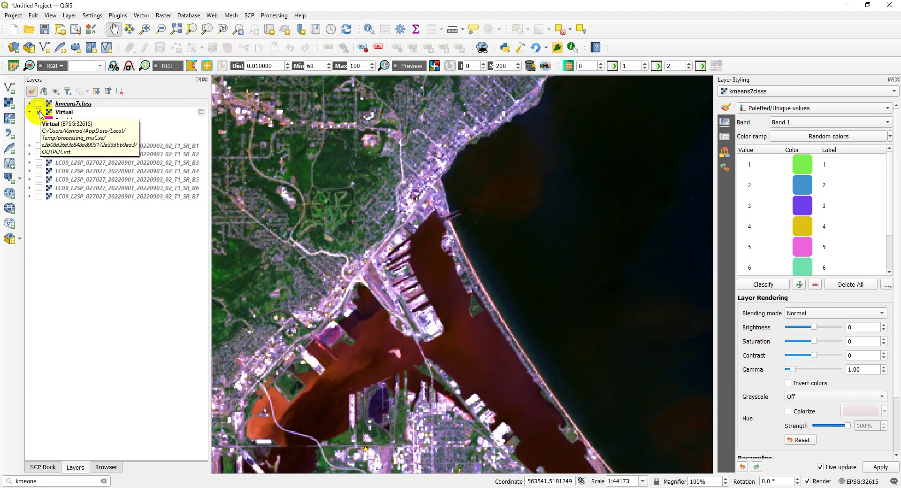
# Step: Examine how the classes match the harbor and urban areas at close range by repeatedly hiding and showing kmeans7class, leaving it visible
pyautogui.click(40, 104)
pyautogui.click(40, 105)
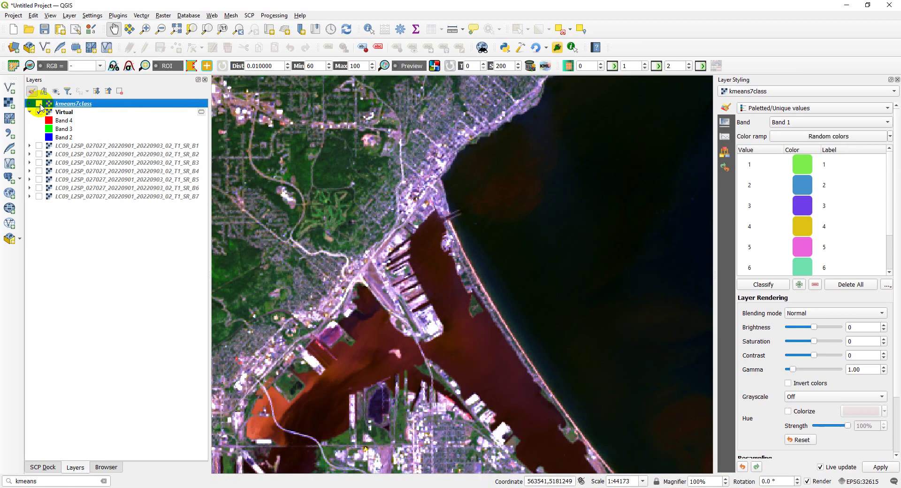
pyautogui.click(39, 104)
pyautogui.click(40, 104)
pyautogui.click(39, 104)
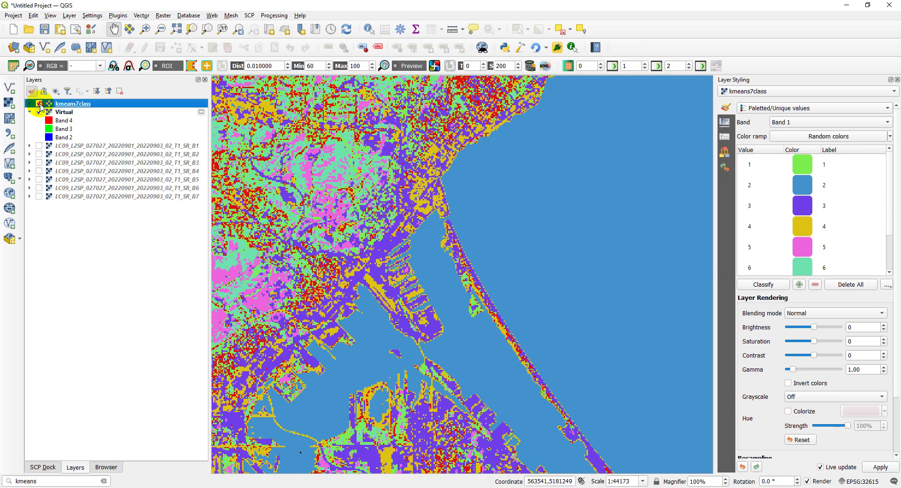
pyautogui.click(39, 104)
pyautogui.click(40, 104)
pyautogui.click(39, 104)
pyautogui.click(39, 104)
pyautogui.click(39, 104)
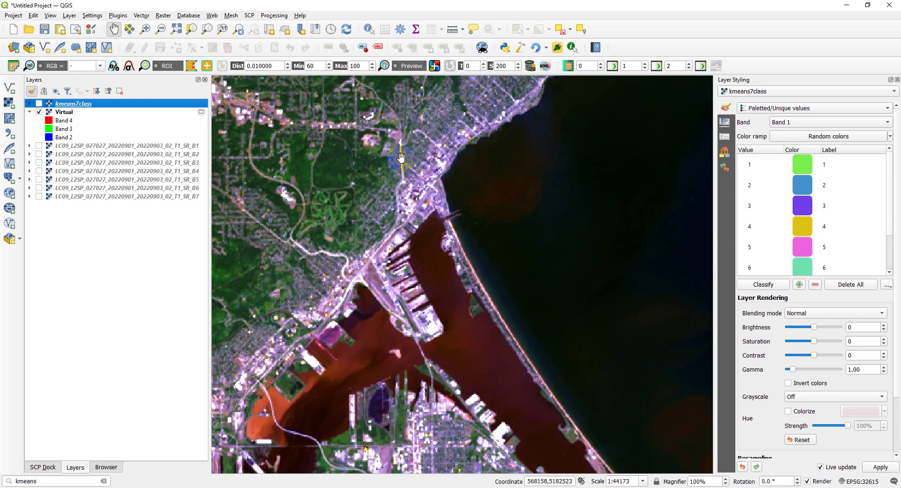
pyautogui.click(36, 112)
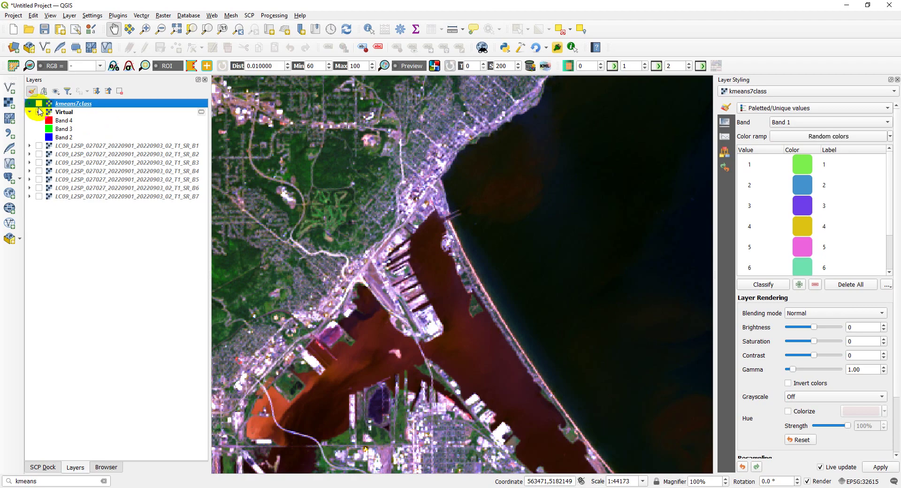
pyautogui.click(39, 104)
pyautogui.click(39, 104)
pyautogui.click(39, 104)
pyautogui.click(39, 105)
pyautogui.click(39, 105)
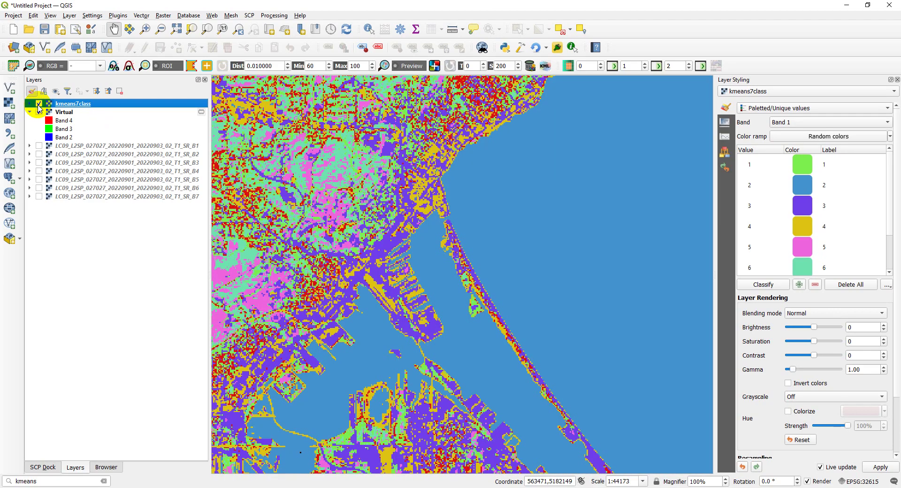
pyautogui.click(39, 105)
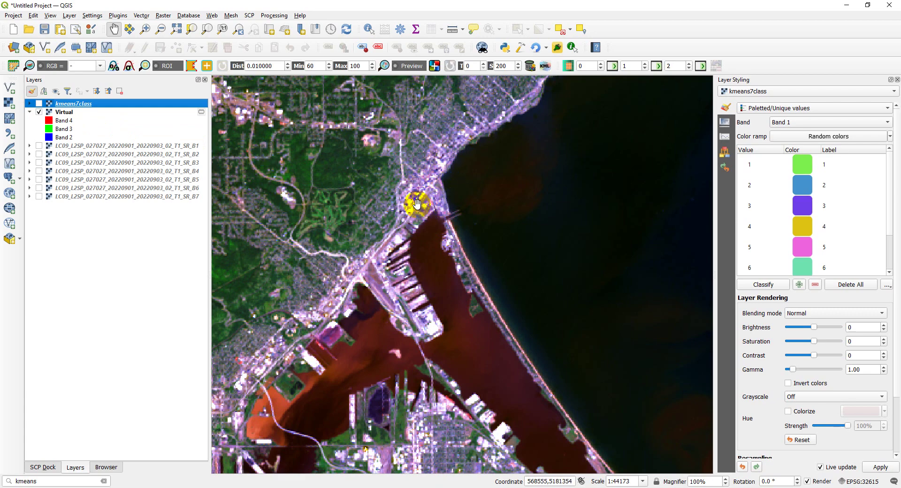
pyautogui.click(39, 104)
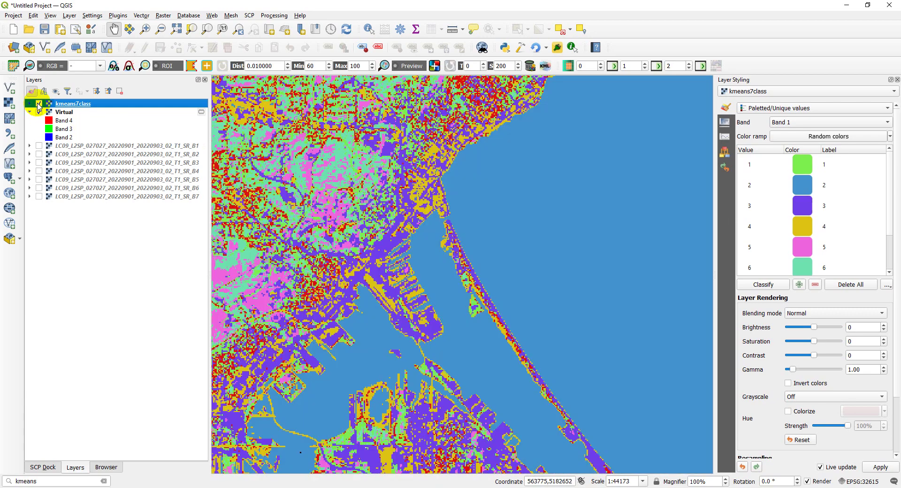
pyautogui.click(39, 105)
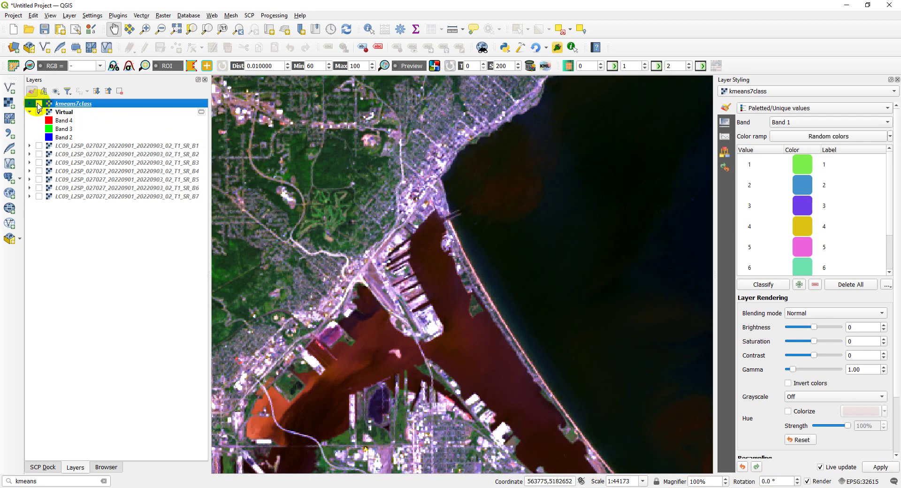
pyautogui.click(39, 105)
pyautogui.click(39, 104)
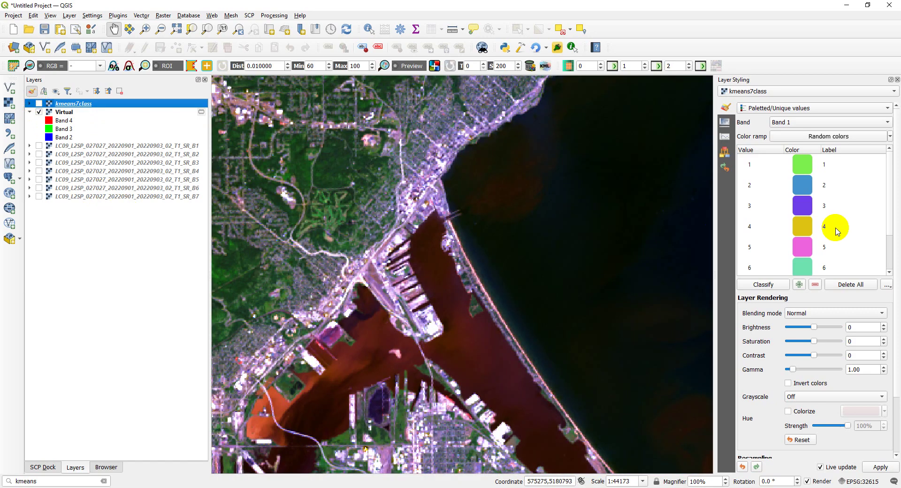
pyautogui.click(39, 105)
# Step: Recolor class 2, which covers the water, to bright blue #0e5afd in the kmeans7class symbology
pyautogui.scroll(-2, 821, 218)
pyautogui.scroll(2, 820, 218)
pyautogui.doubleClick(805, 202)
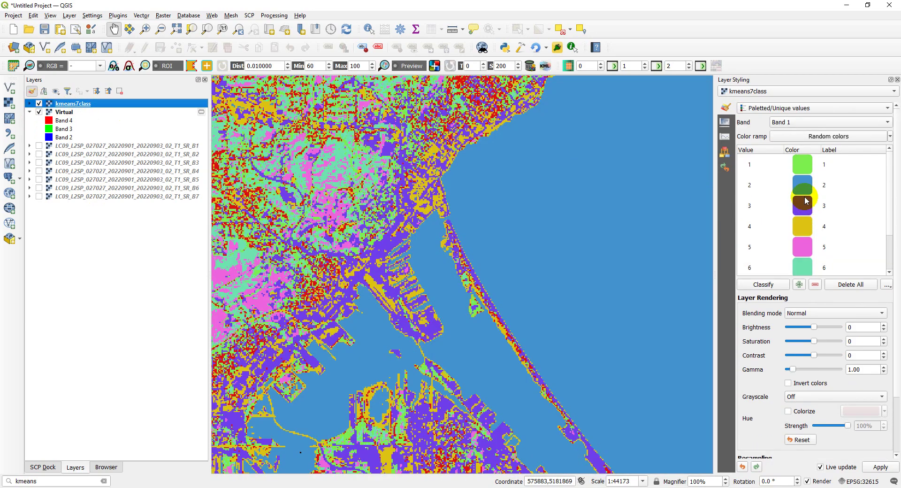
pyautogui.click(39, 106)
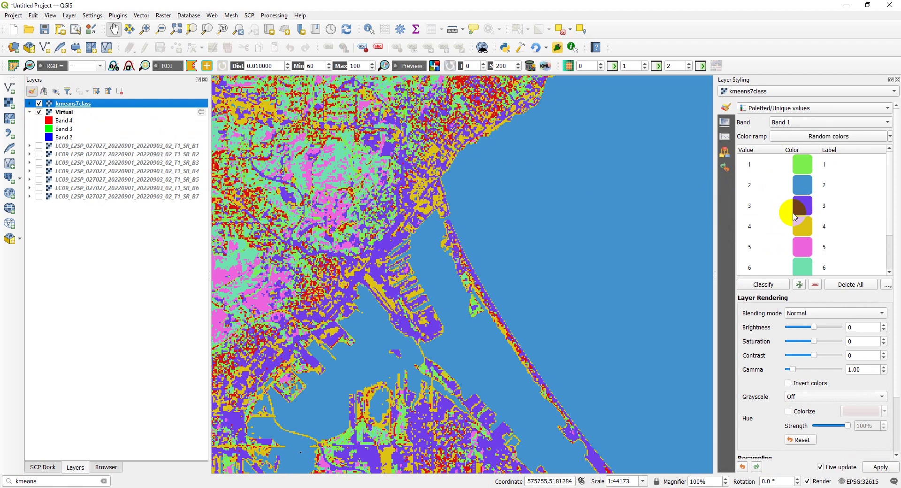
pyautogui.doubleClick(803, 186)
pyautogui.click(801, 187)
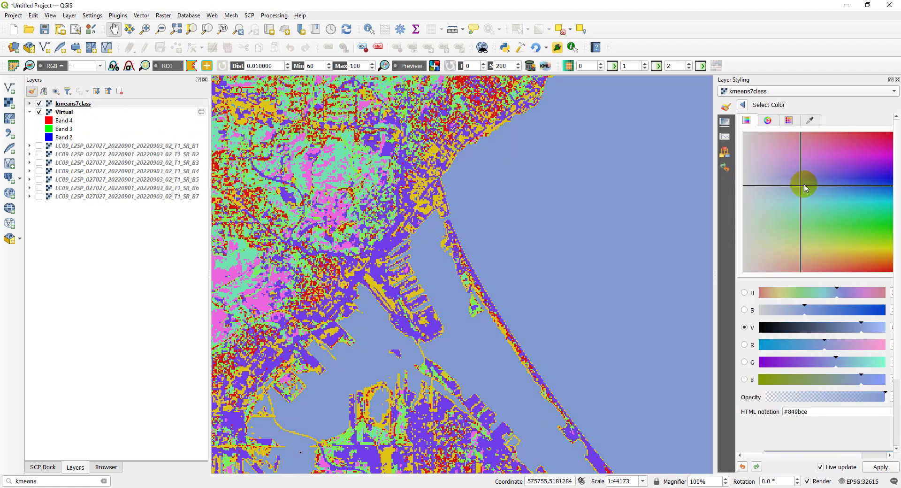
pyautogui.click(742, 105)
pyautogui.click(801, 186)
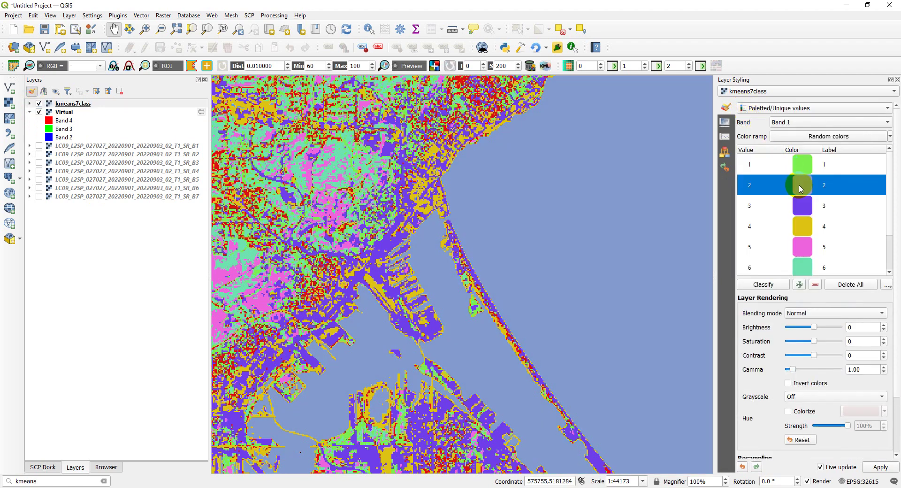
pyautogui.click(768, 121)
pyautogui.click(797, 235)
pyautogui.moveTo(797, 235); pyautogui.dragTo(799, 257)
pyautogui.click(742, 105)
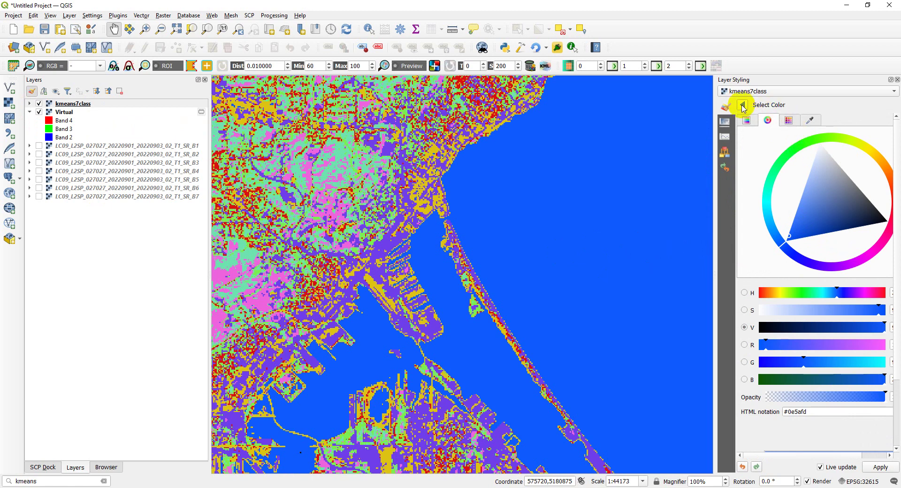
# Step: Recolor class 3, which covers the built-up areas, to gray #727272
pyautogui.click(803, 212)
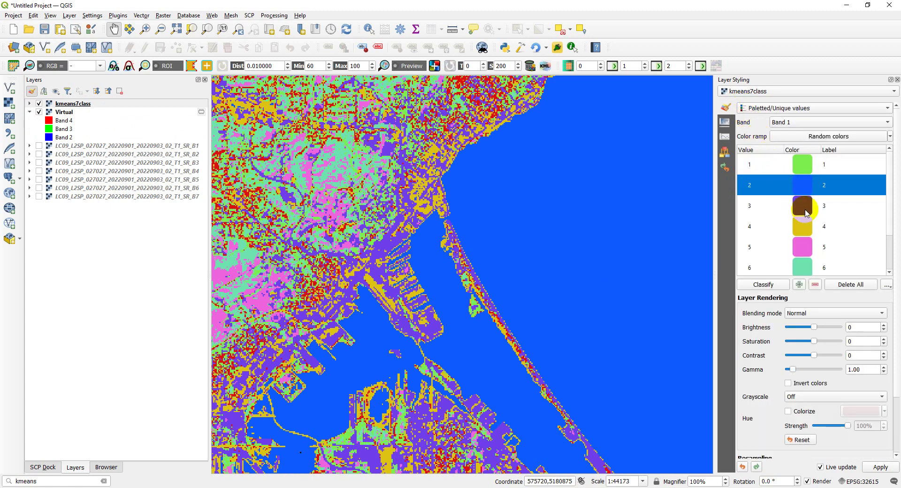
pyautogui.moveTo(804, 207); pyautogui.dragTo(840, 233)
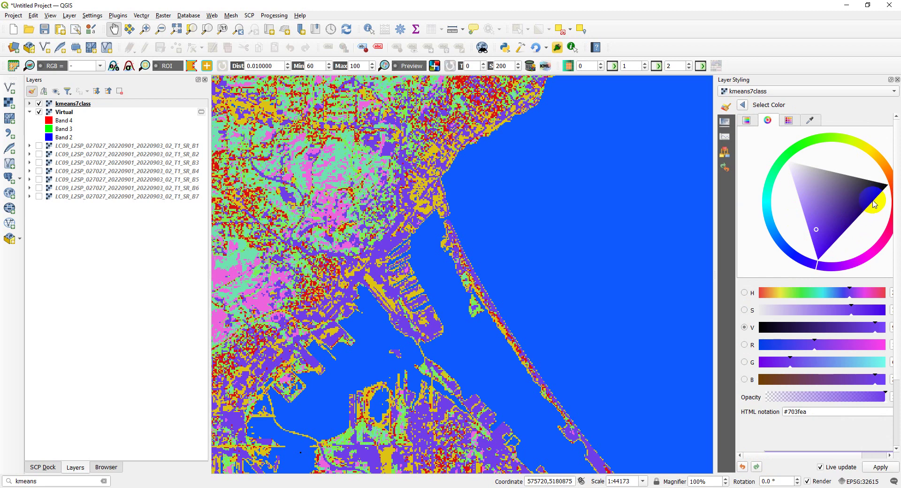
pyautogui.click(884, 188)
pyautogui.moveTo(884, 189)
pyautogui.mouseDown()
pyautogui.moveTo(881, 196)
pyautogui.moveTo(831, 172)
pyautogui.moveTo(841, 173)
pyautogui.mouseUp()
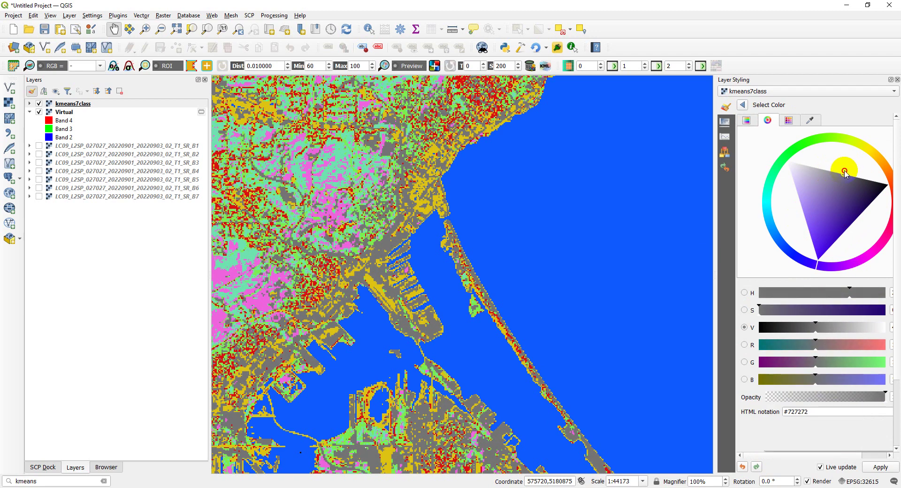
# Step: Fine-tune class 3 to gray #717171 and compare kmeans7class with the Virtual image around the harbor by repeatedly hiding and showing it
pyautogui.moveTo(846, 175); pyautogui.dragTo(844, 174)
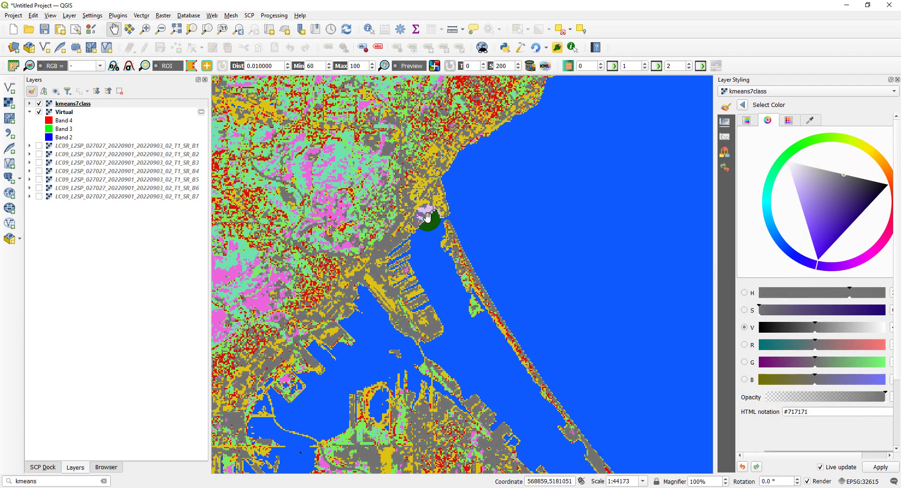
pyautogui.click(39, 104)
pyautogui.click(39, 104)
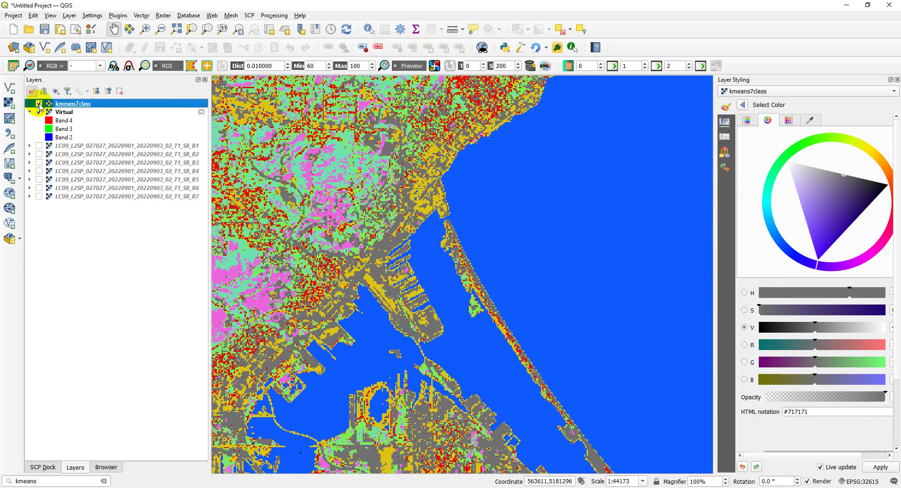
pyautogui.click(39, 103)
pyautogui.click(39, 104)
pyautogui.click(39, 103)
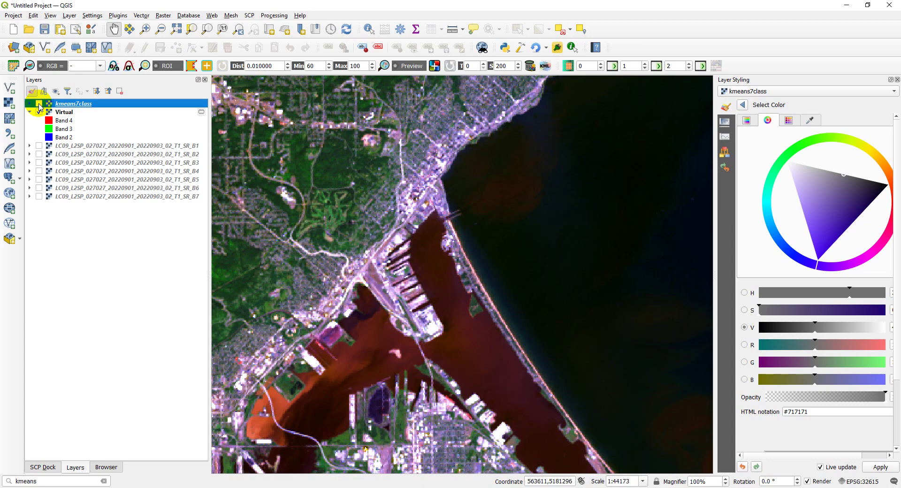
pyautogui.click(39, 104)
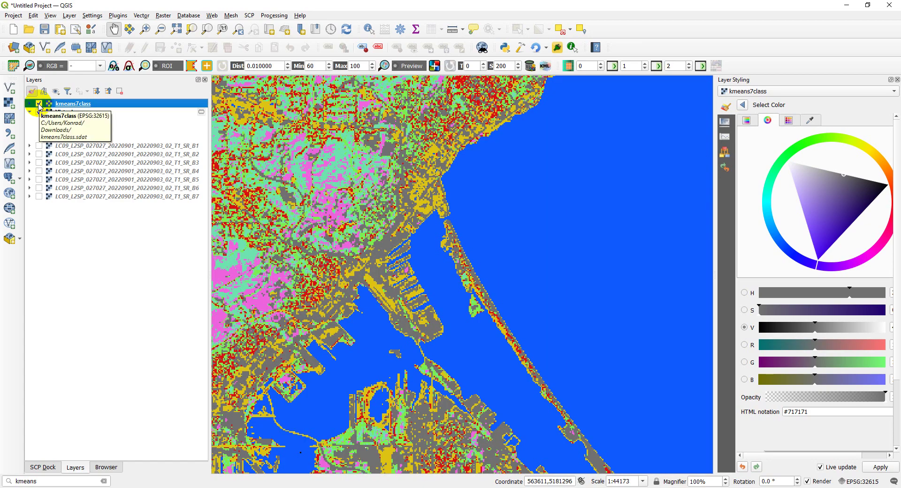
# Step: Recolor class 4 of kmeans7class to red #de1317, widening the styling area to show the full color settings
pyautogui.click(742, 105)
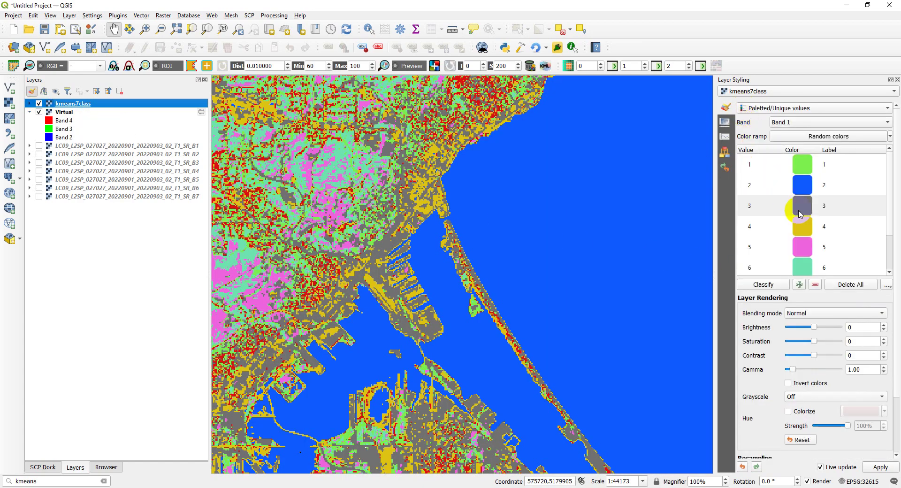
pyautogui.doubleClick(804, 227)
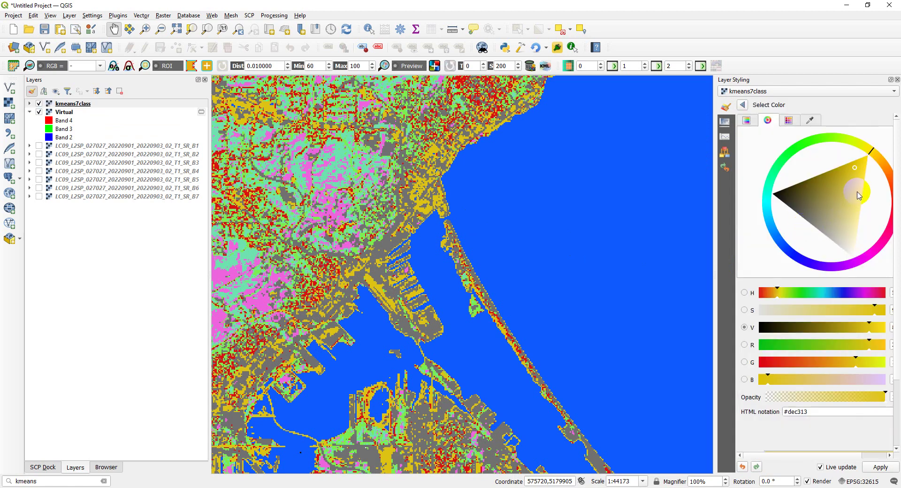
pyautogui.moveTo(714, 257); pyautogui.dragTo(701, 257)
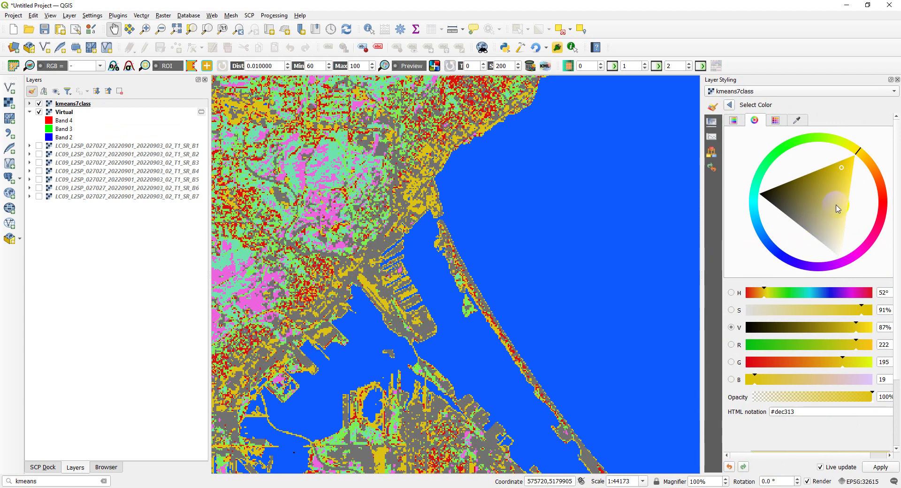
pyautogui.click(884, 205)
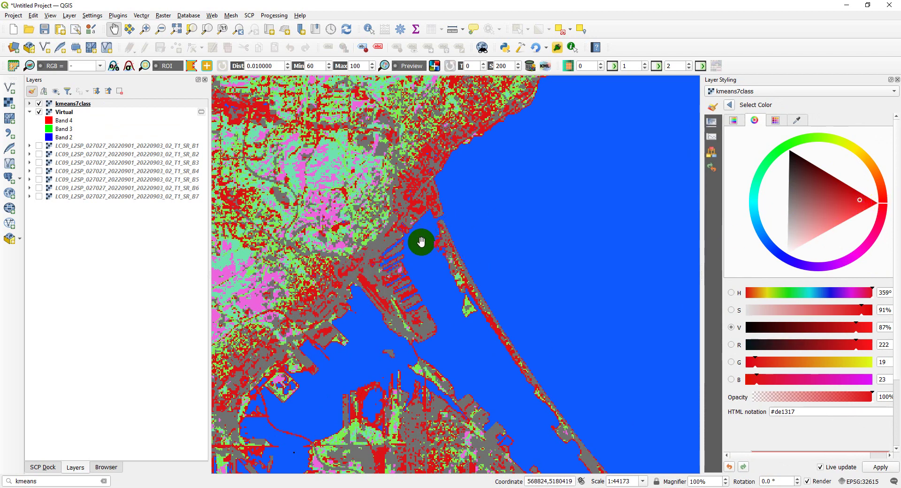
pyautogui.click(755, 155)
pyautogui.click(728, 105)
# Step: Recolor class 3 of kmeans7class to dark gray #3a3a3a and return to the class list
pyautogui.click(793, 207)
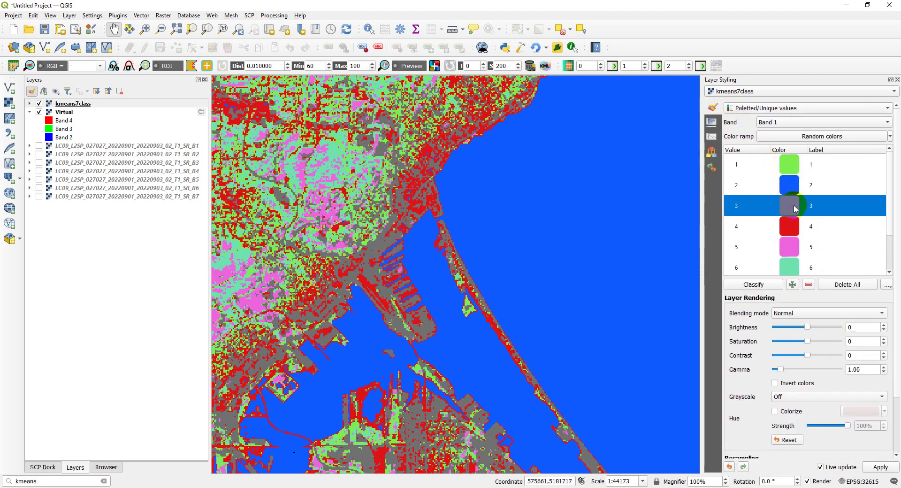
pyautogui.doubleClick(793, 205)
pyautogui.moveTo(830, 177)
pyautogui.mouseDown()
pyautogui.moveTo(856, 177)
pyautogui.moveTo(848, 172)
pyautogui.mouseUp()
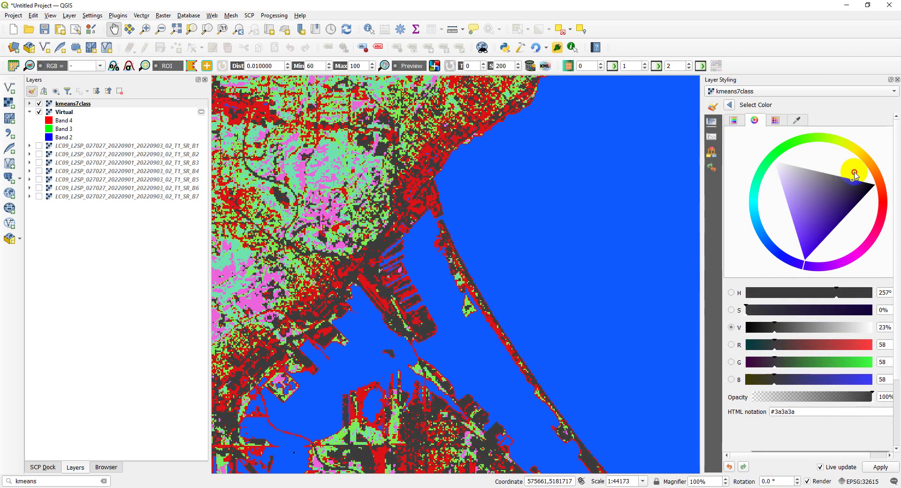
pyautogui.click(728, 105)
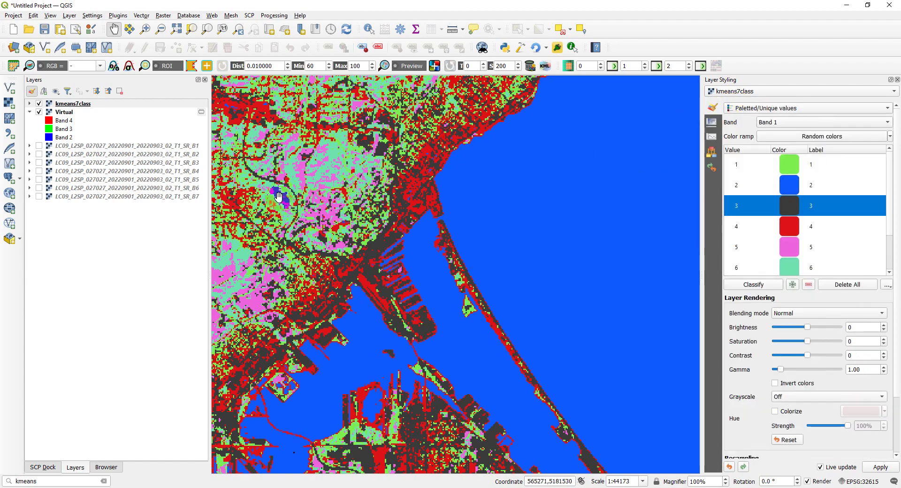
# Step: Examine how the classes match the forest and farmland south of the harbor by repeatedly hiding and showing kmeans7class, leaving it hidden
pyautogui.scroll(-2, 312, 175)
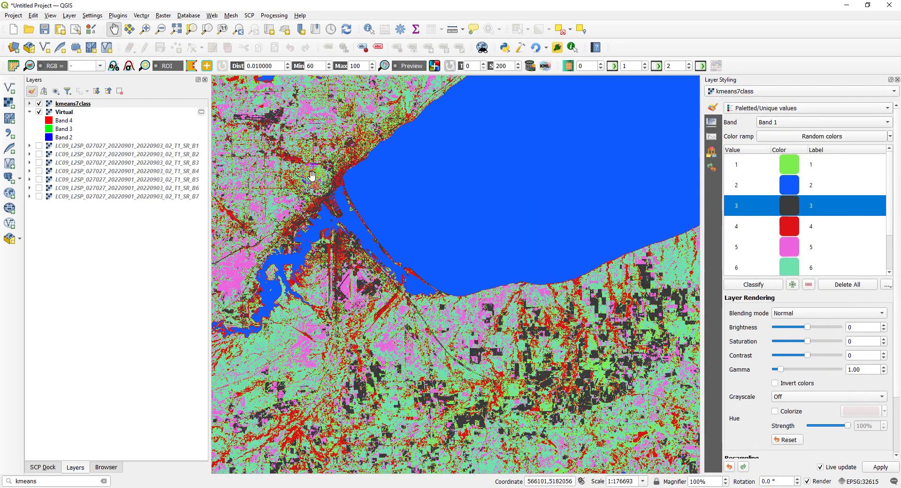
pyautogui.moveTo(300, 362); pyautogui.dragTo(350, 302)
pyautogui.scroll(2, 351, 304)
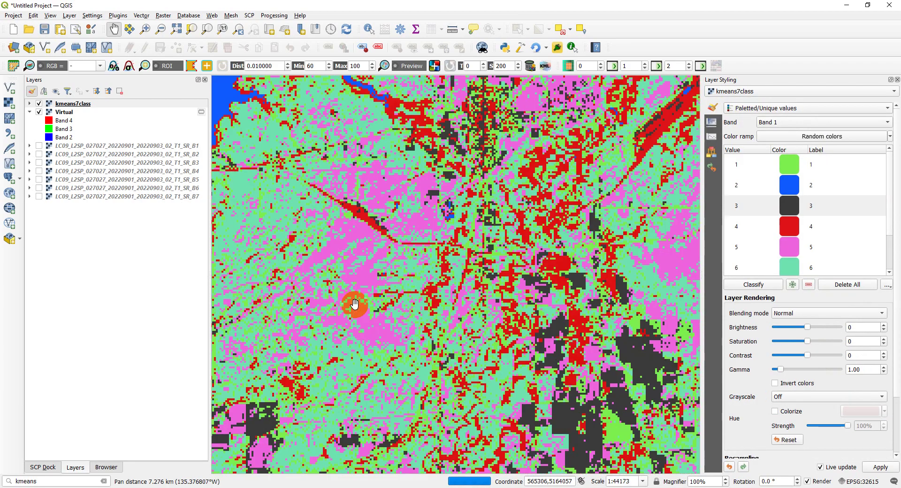
pyautogui.click(39, 104)
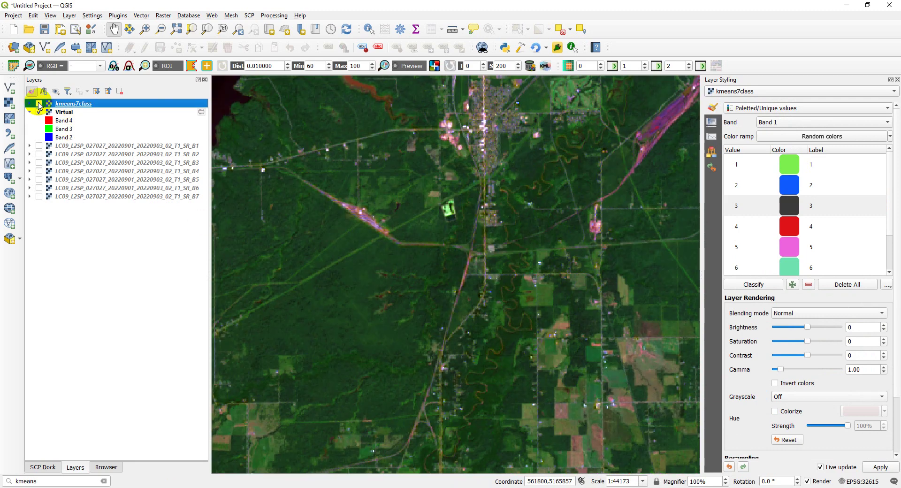
pyautogui.click(39, 104)
pyautogui.click(39, 104)
pyautogui.click(39, 104)
pyautogui.click(39, 104)
pyautogui.click(39, 104)
pyautogui.click(39, 104)
# Step: Inspect the forest patches at closer range, switching kmeans7class on and off against the Virtual image and leaving it hidden
pyautogui.scroll(1, 352, 310)
pyautogui.moveTo(352, 307); pyautogui.dragTo(337, 277)
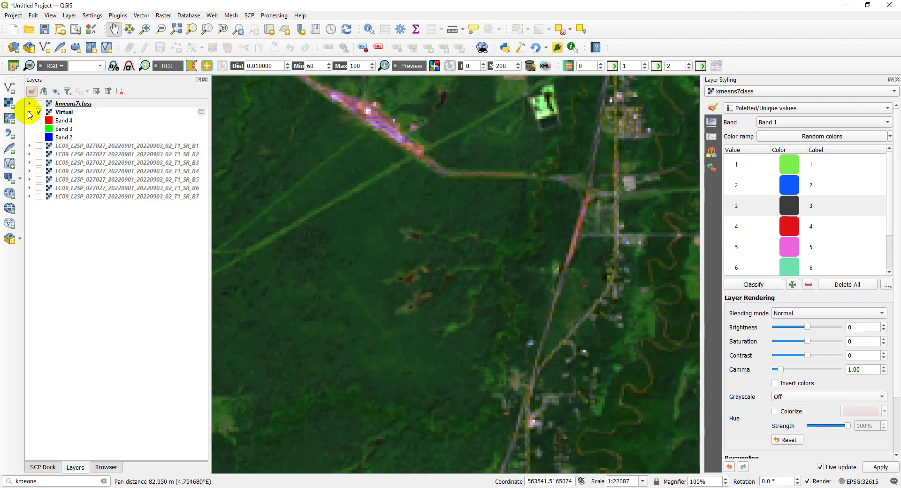
pyautogui.click(39, 104)
pyautogui.click(39, 105)
pyautogui.click(39, 104)
pyautogui.doubleClick(40, 105)
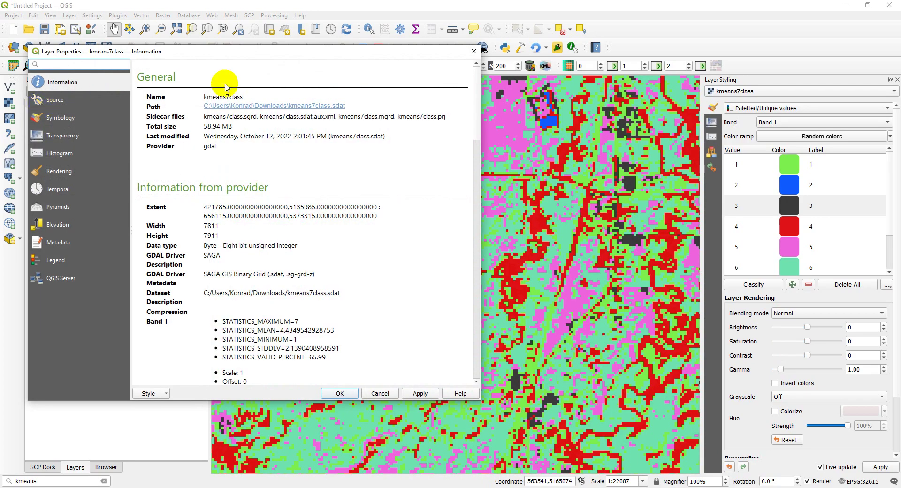
pyautogui.click(473, 51)
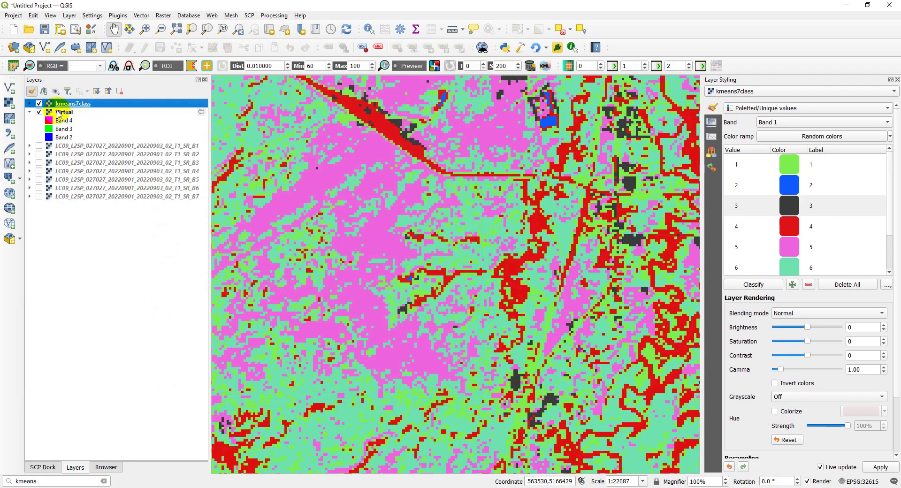
pyautogui.click(40, 104)
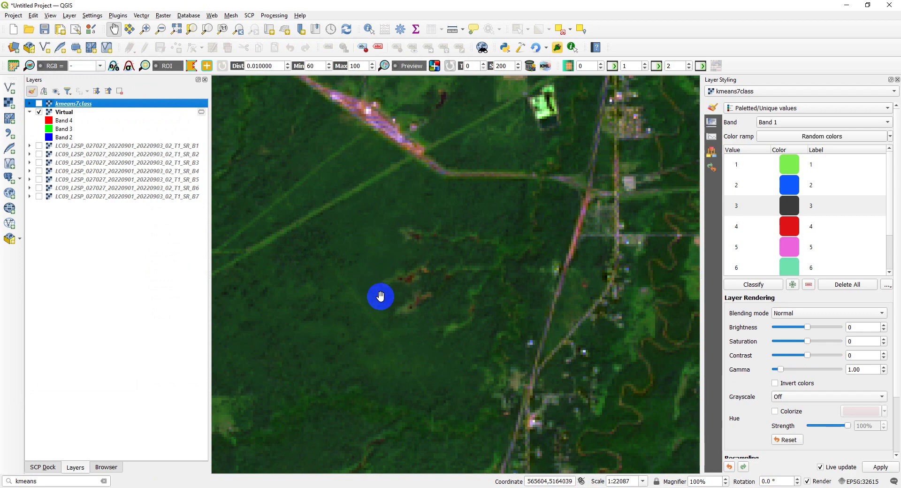
pyautogui.click(38, 104)
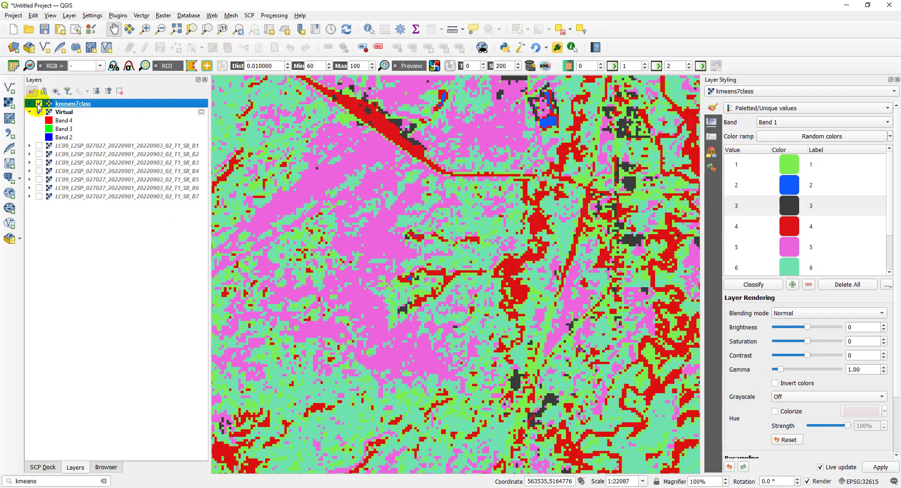
pyautogui.click(39, 103)
pyautogui.click(39, 104)
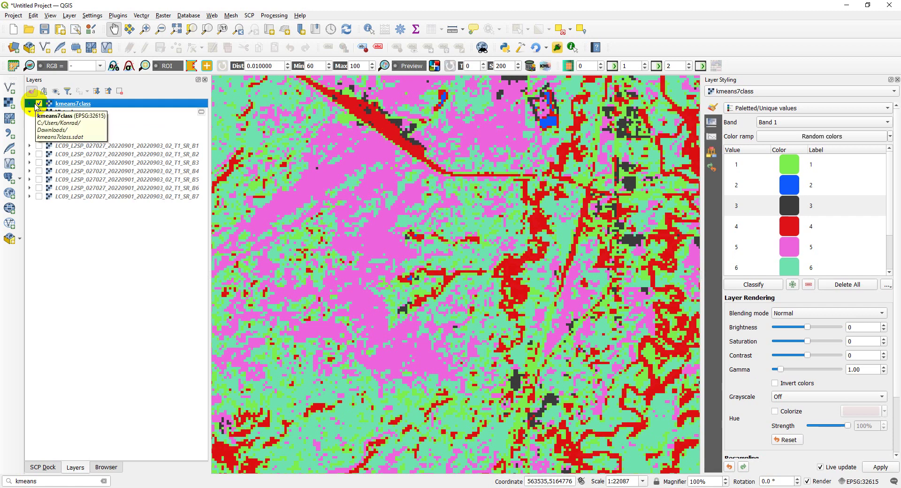
pyautogui.click(39, 104)
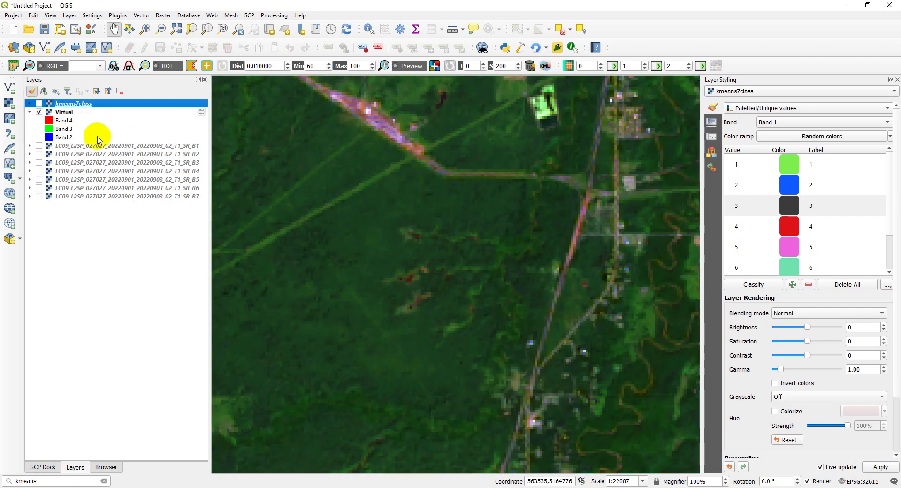
# Step: Check the classes over the winding river and fields to the east, and recolor class 5 of kmeans7class to yellow #fbef0a
pyautogui.moveTo(670, 361); pyautogui.dragTo(429, 330)
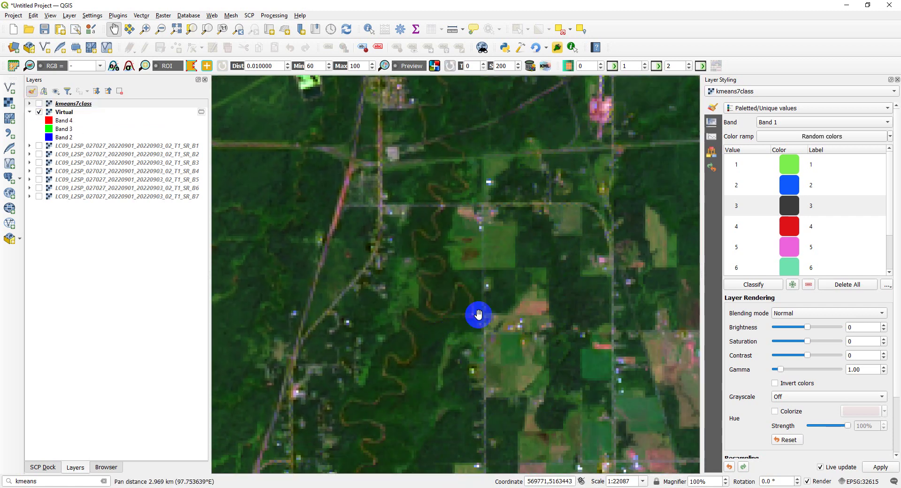
pyautogui.click(39, 104)
pyautogui.click(39, 104)
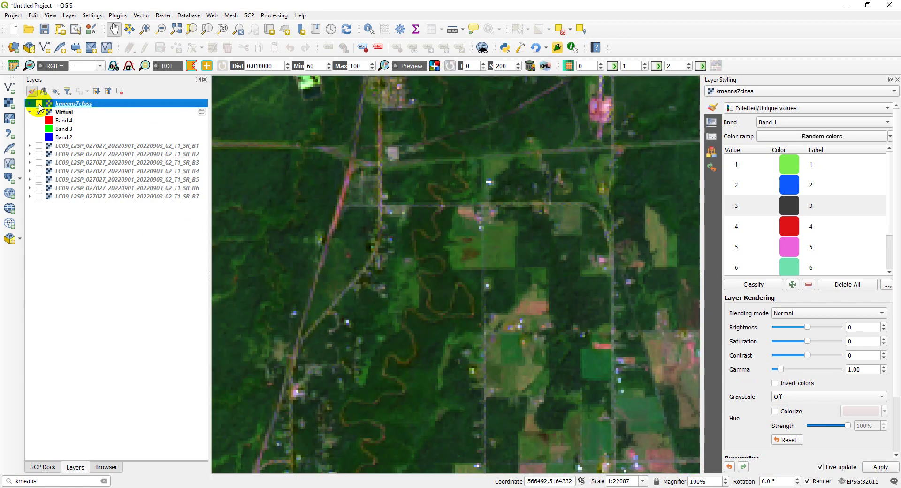
pyautogui.doubleClick(790, 249)
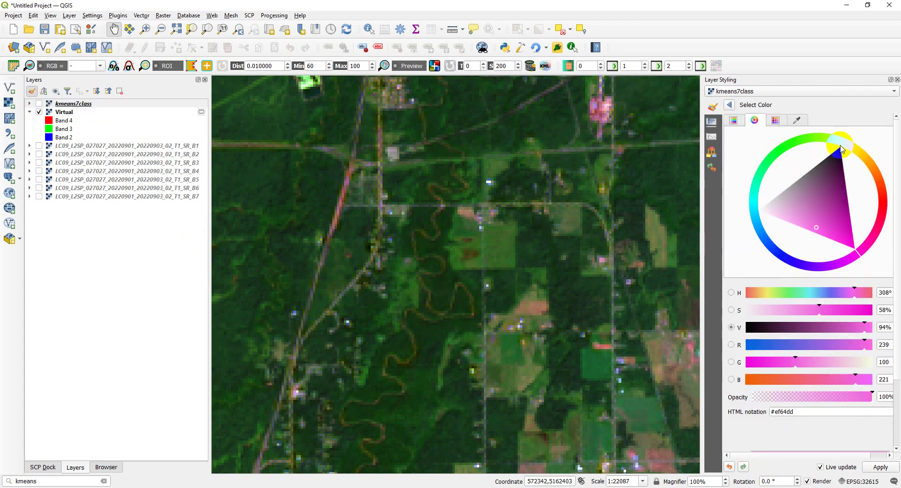
pyautogui.click(855, 150)
pyautogui.click(851, 161)
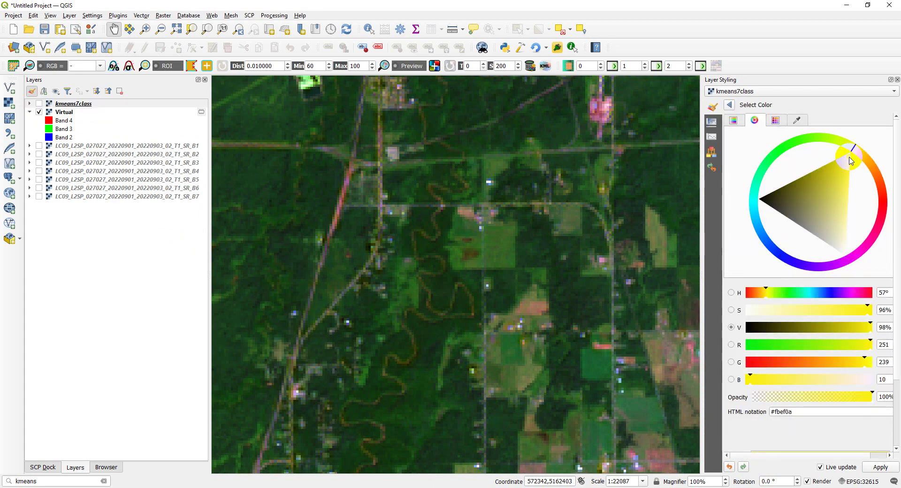
pyautogui.click(730, 105)
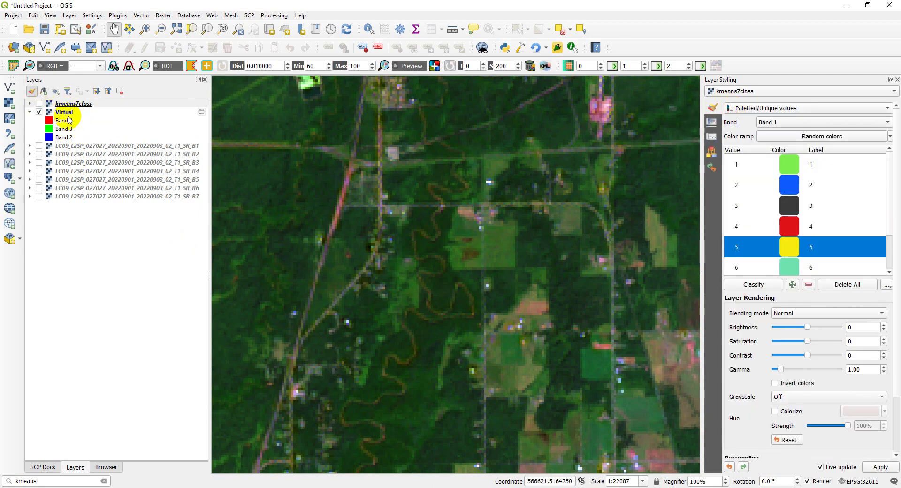
# Step: Compare the recolored classes with the imagery along the winding river and farm fields by toggling kmeans7class, leaving it hidden
pyautogui.click(40, 104)
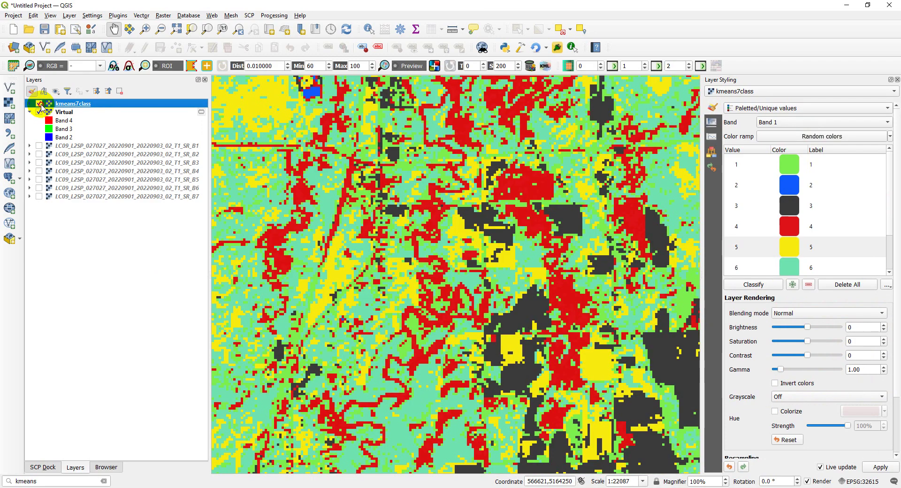
pyautogui.click(40, 104)
pyautogui.click(39, 103)
pyautogui.click(40, 104)
pyautogui.click(40, 103)
pyautogui.click(39, 104)
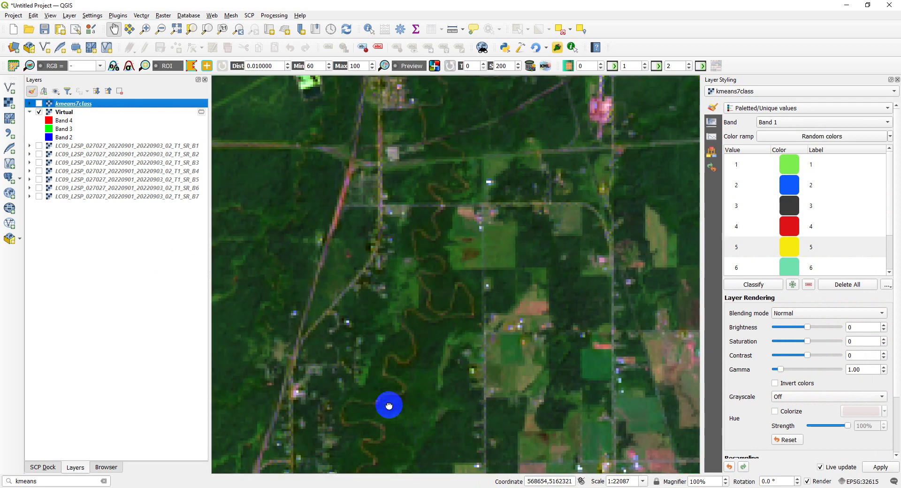
pyautogui.moveTo(388, 402); pyautogui.dragTo(396, 326)
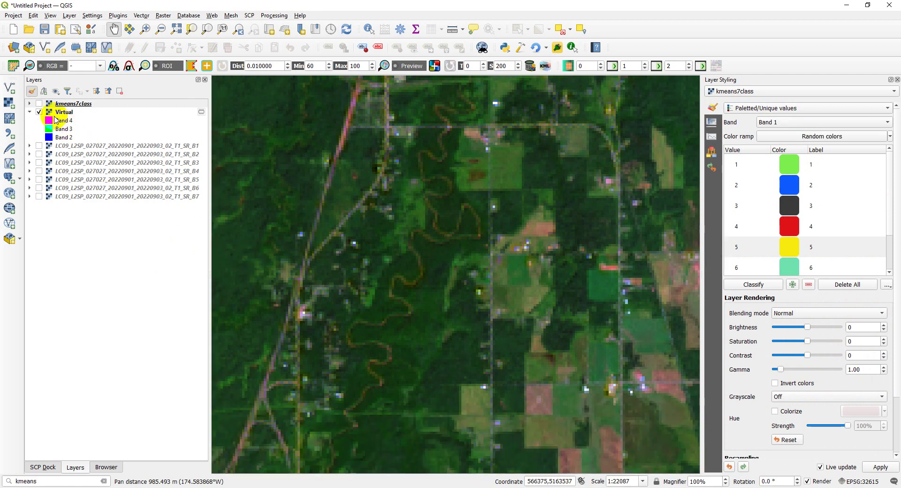
pyautogui.click(40, 104)
pyautogui.click(39, 104)
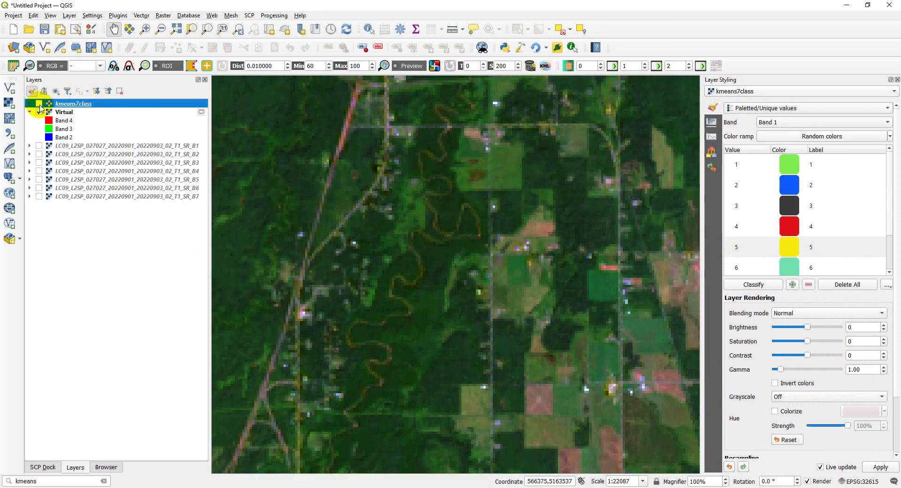
pyautogui.click(39, 104)
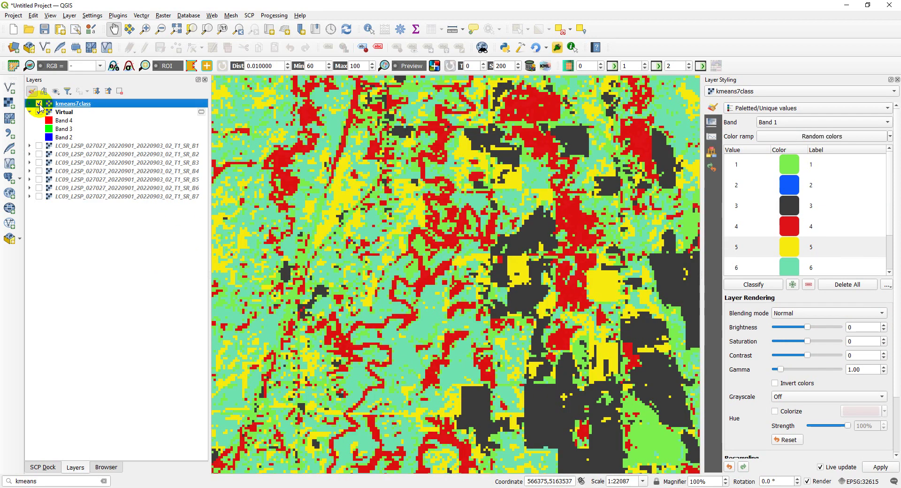
pyautogui.click(39, 104)
pyautogui.click(40, 104)
pyautogui.click(40, 104)
# Step: Compare kmeans7class with the Virtual image over the forest and lakes north of the harbor, leaving the classes shown
pyautogui.scroll(-2, 396, 233)
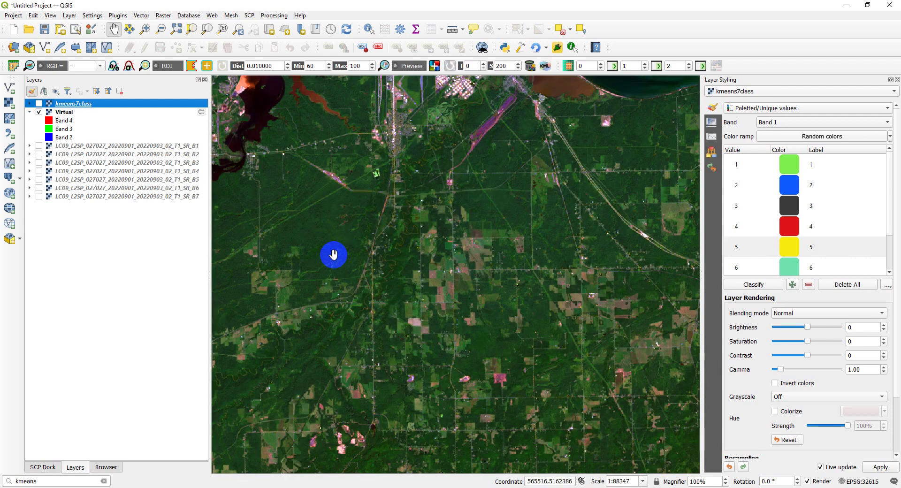
pyautogui.moveTo(333, 254); pyautogui.dragTo(431, 274)
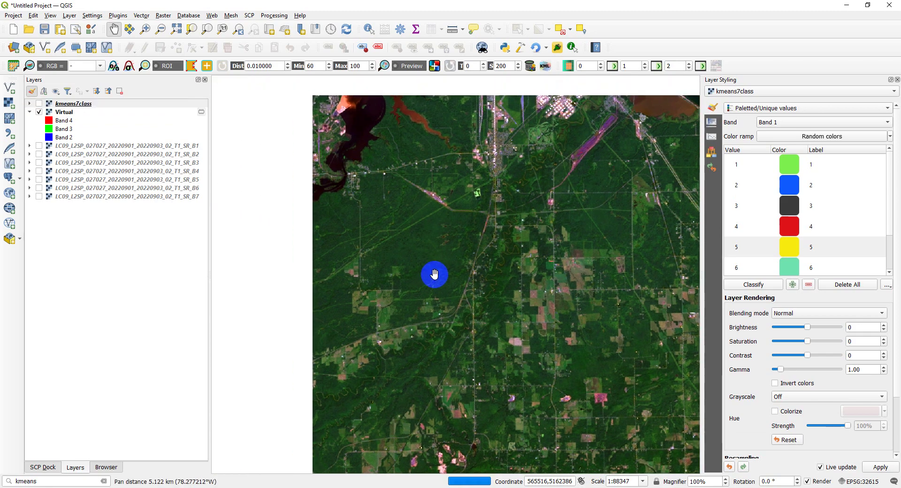
pyautogui.scroll(-2, 430, 275)
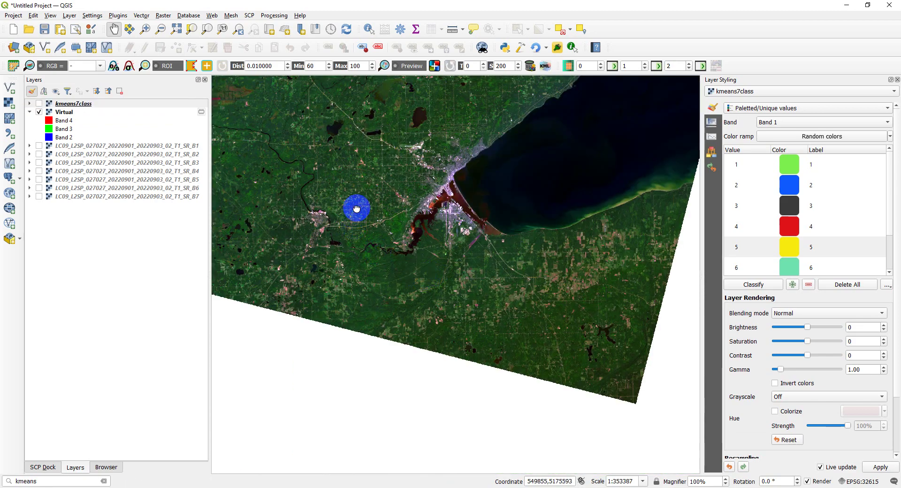
pyautogui.moveTo(356, 207); pyautogui.dragTo(412, 400)
pyautogui.moveTo(436, 227); pyautogui.dragTo(420, 354)
pyautogui.scroll(2, 420, 354)
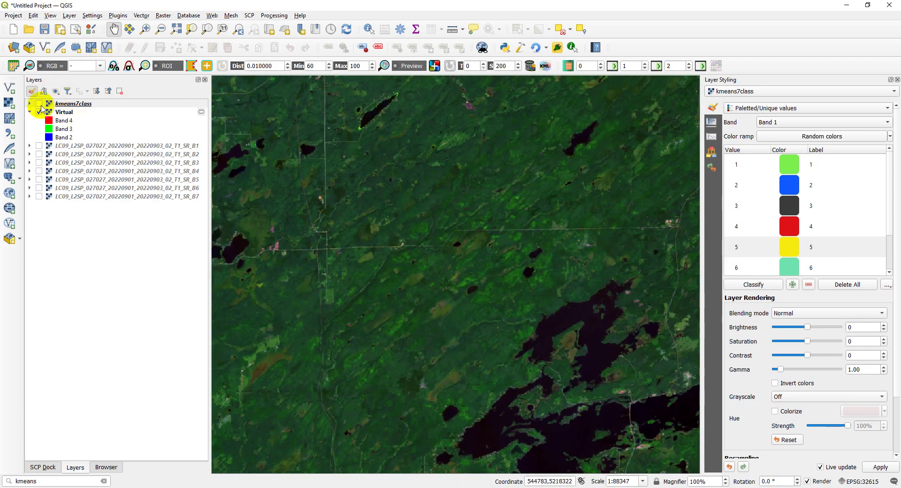
pyautogui.click(39, 103)
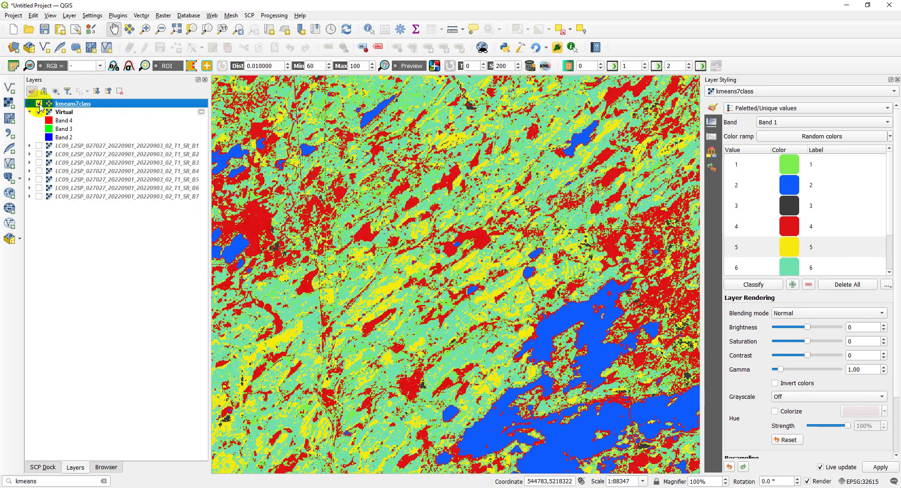
pyautogui.click(38, 104)
pyautogui.click(39, 104)
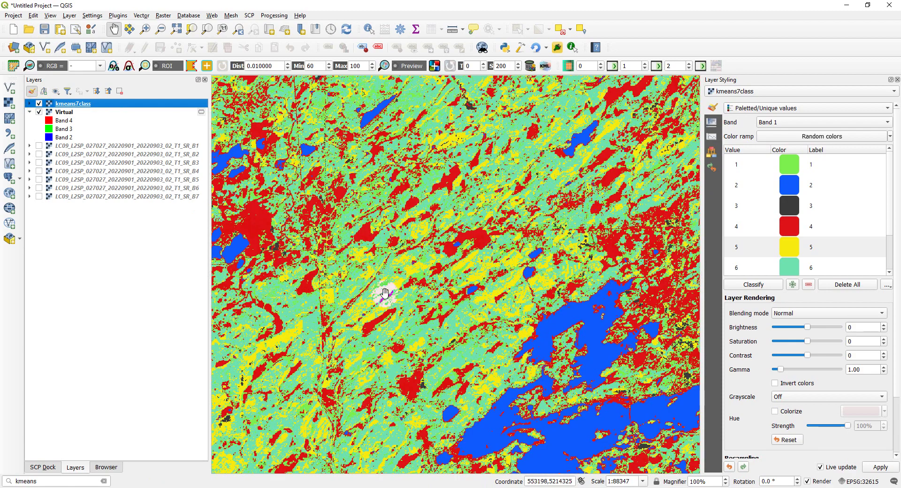
# Step: Examine at close range how the classes match the brownish clearing beside the small lake by toggling kmeans7class, leaving it hidden
pyautogui.scroll(3, 450, 312)
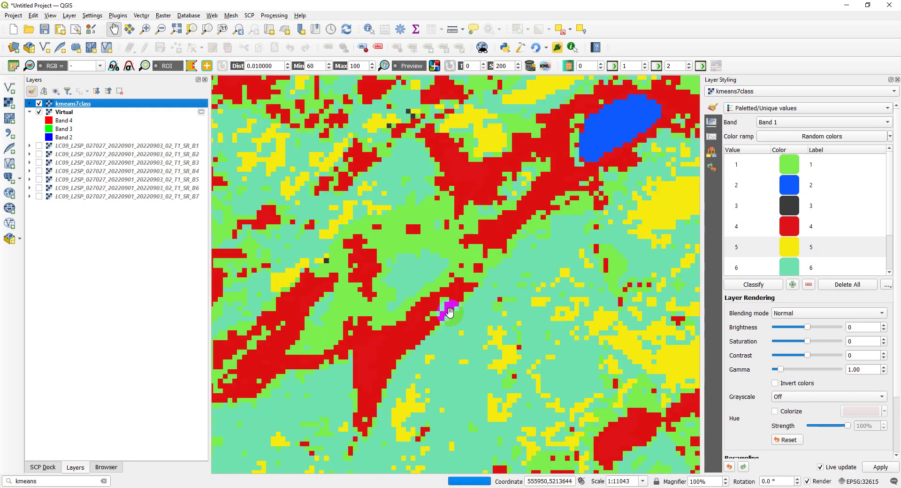
pyautogui.click(39, 105)
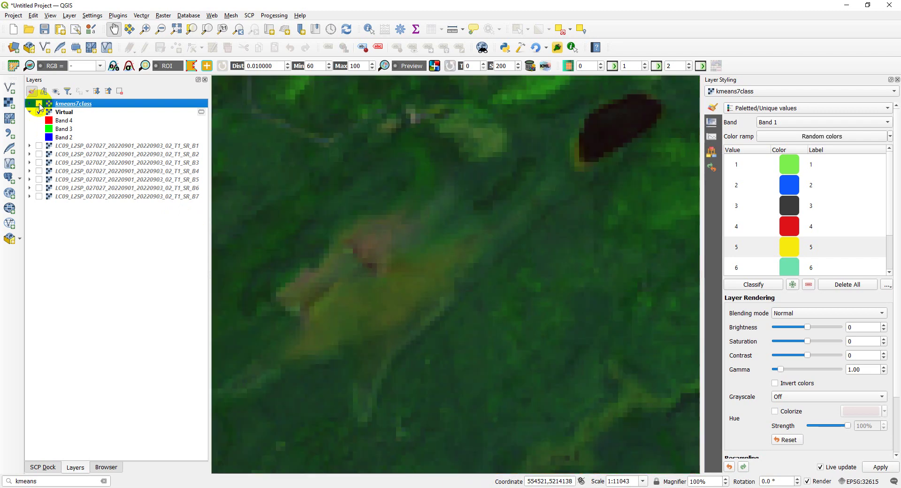
pyautogui.click(39, 105)
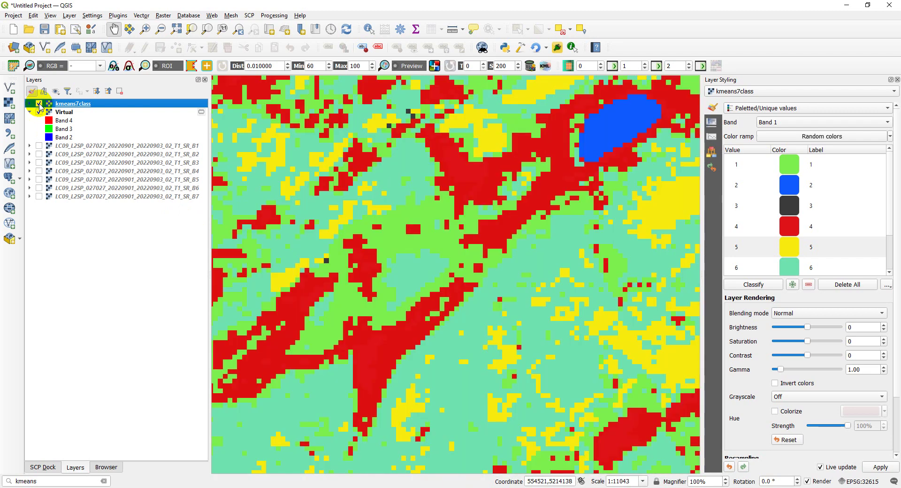
pyautogui.click(39, 104)
pyautogui.click(40, 104)
pyautogui.click(39, 104)
pyautogui.click(39, 104)
pyautogui.click(40, 104)
pyautogui.click(39, 104)
pyautogui.click(39, 104)
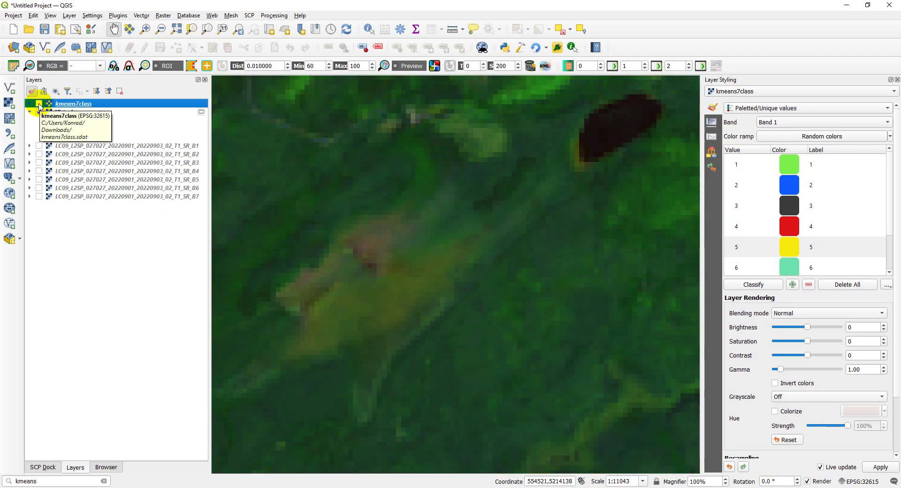
pyautogui.click(39, 104)
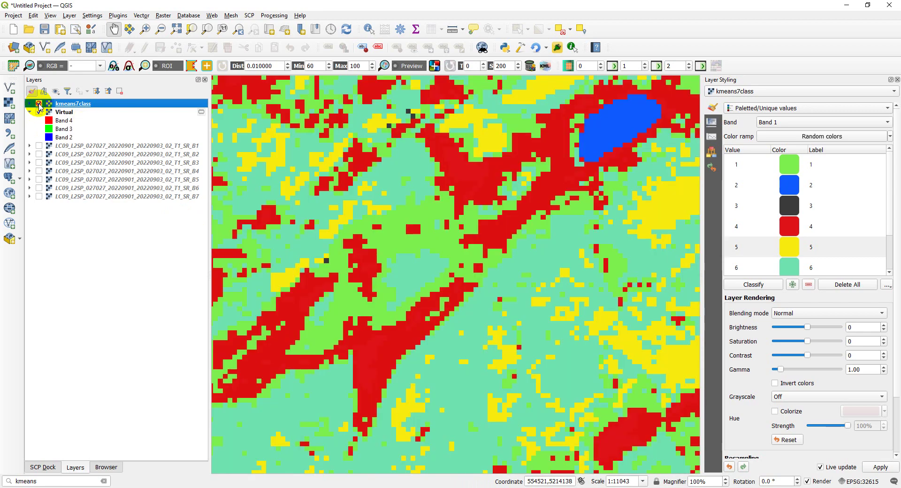
pyautogui.click(39, 104)
# Step: Check the classes against the imagery over the wider forest around the clearing, leaving kmeans7class hidden
pyautogui.scroll(-1, 433, 311)
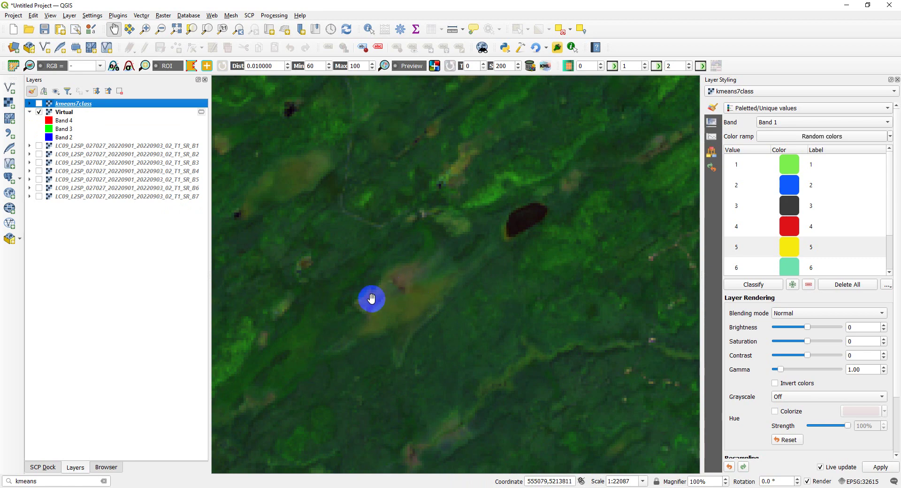
pyautogui.click(38, 103)
pyautogui.click(39, 104)
pyautogui.click(39, 104)
pyautogui.click(39, 104)
pyautogui.scroll(-1, 522, 449)
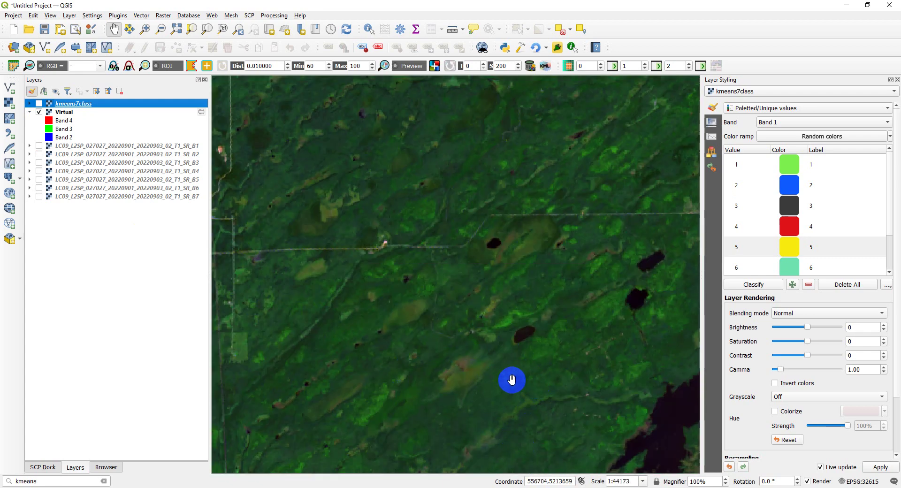
# Step: Recolor class 1 of kmeans7class to dark green #30aa00
pyautogui.click(800, 247)
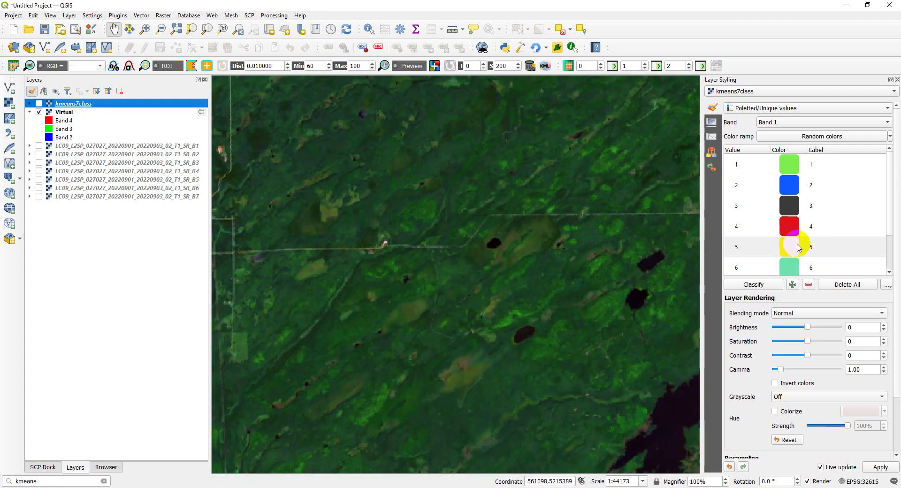
pyautogui.doubleClick(790, 164)
pyautogui.moveTo(820, 166); pyautogui.dragTo(796, 174)
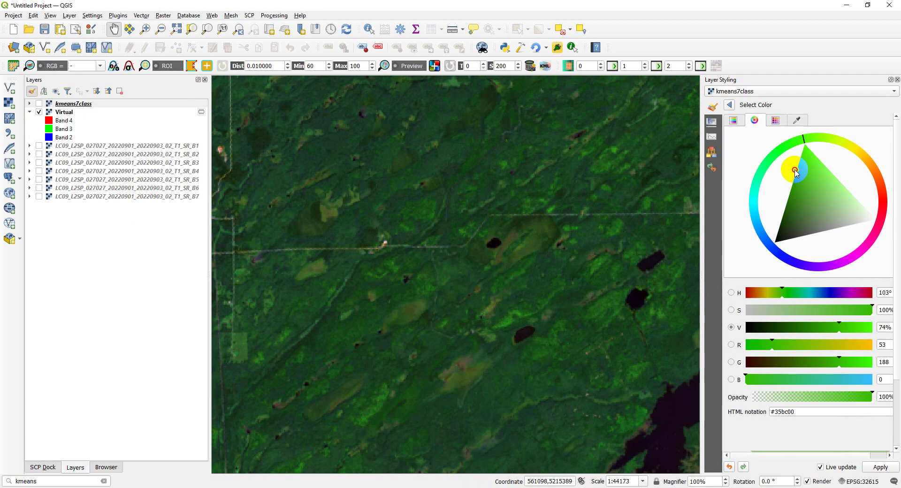
pyautogui.moveTo(796, 172); pyautogui.dragTo(792, 178)
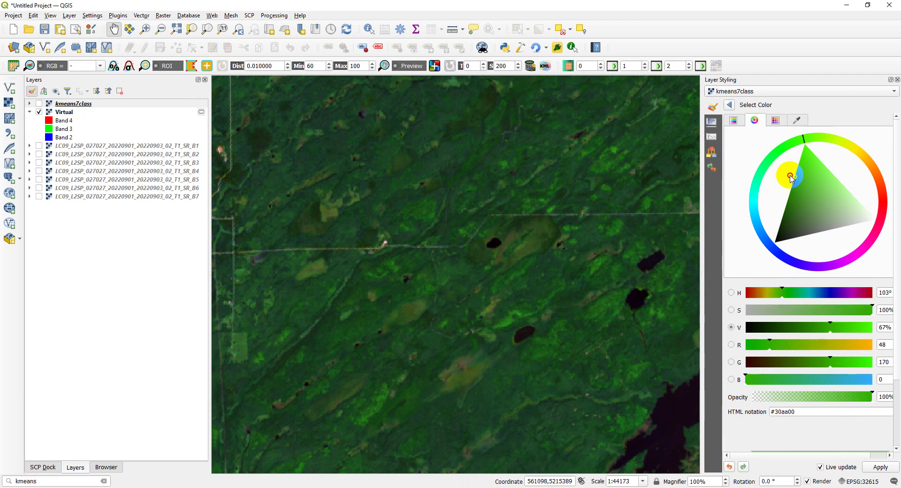
pyautogui.click(731, 105)
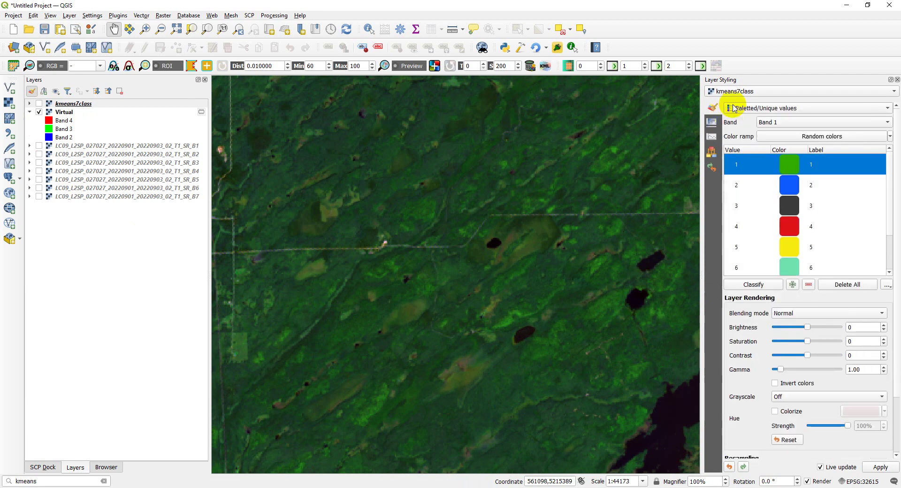
# Step: Recolor class 6 of kmeans7class to light yellow-green #c0ff43
pyautogui.scroll(-1, 804, 254)
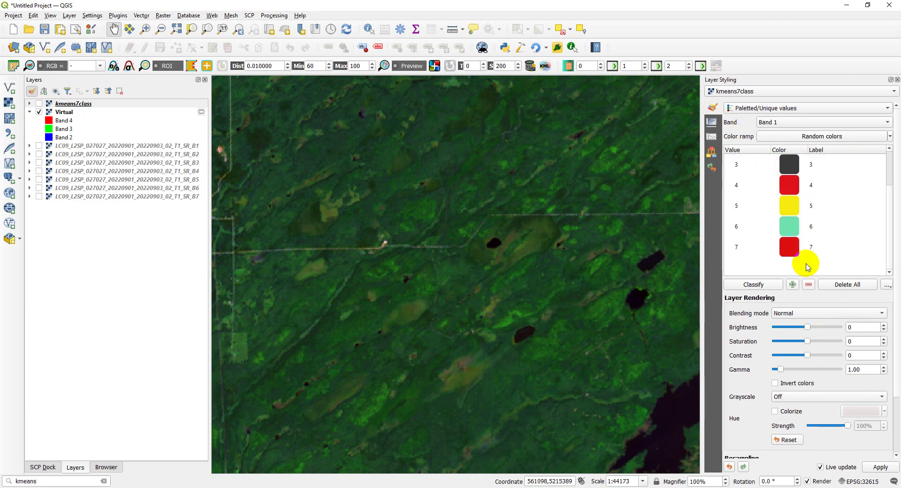
pyautogui.doubleClick(793, 230)
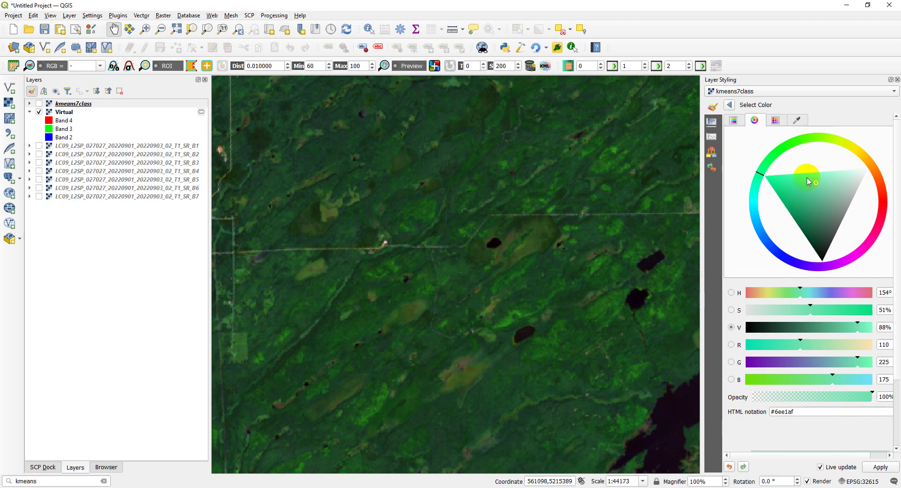
pyautogui.click(821, 141)
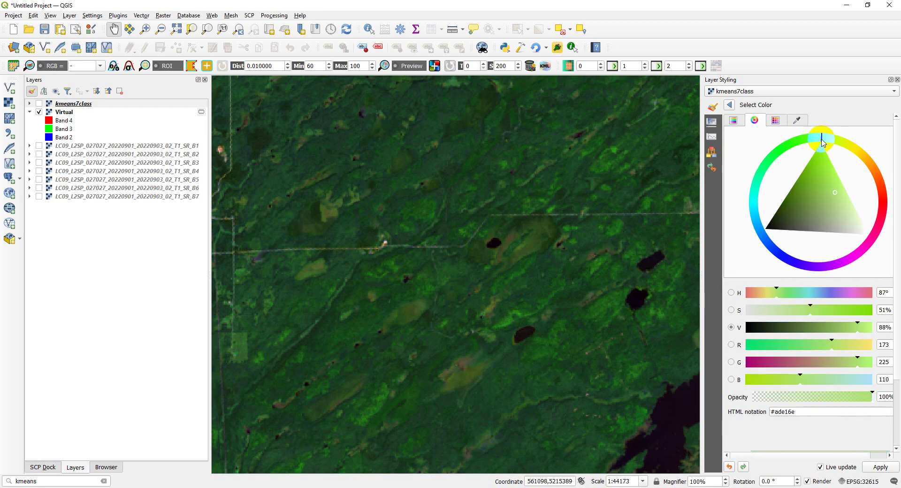
pyautogui.click(829, 162)
pyautogui.click(832, 161)
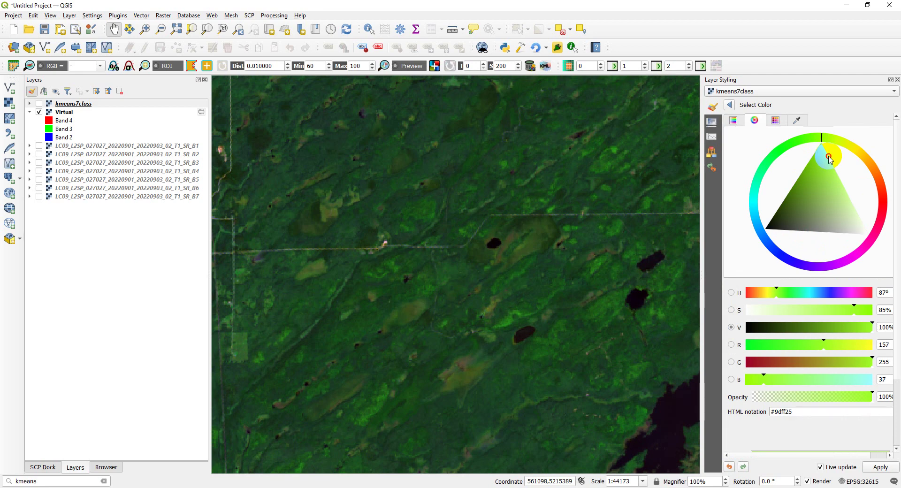
pyautogui.moveTo(833, 163); pyautogui.dragTo(844, 169)
pyautogui.moveTo(827, 141); pyautogui.dragTo(829, 142)
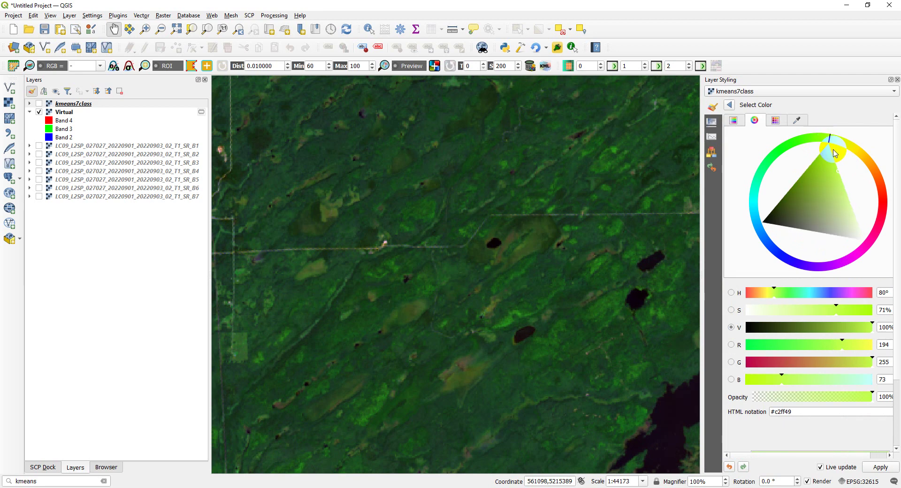
pyautogui.moveTo(840, 174); pyautogui.dragTo(840, 170)
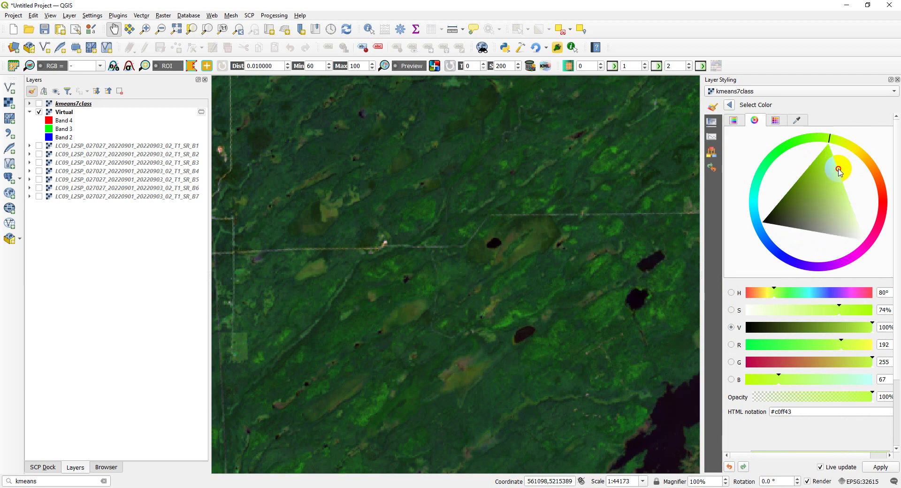
pyautogui.click(730, 106)
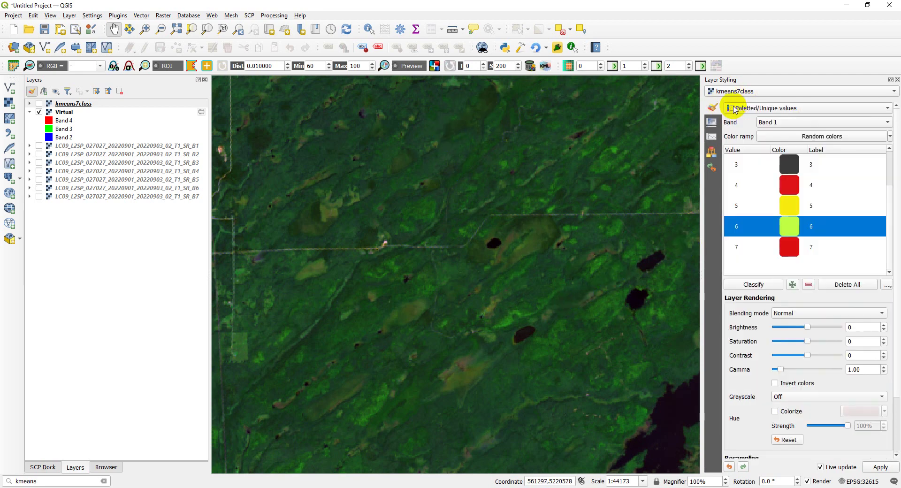
# Step: Recolor class 7 of kmeans7class from its red to a bright cyan
pyautogui.doubleClick(794, 254)
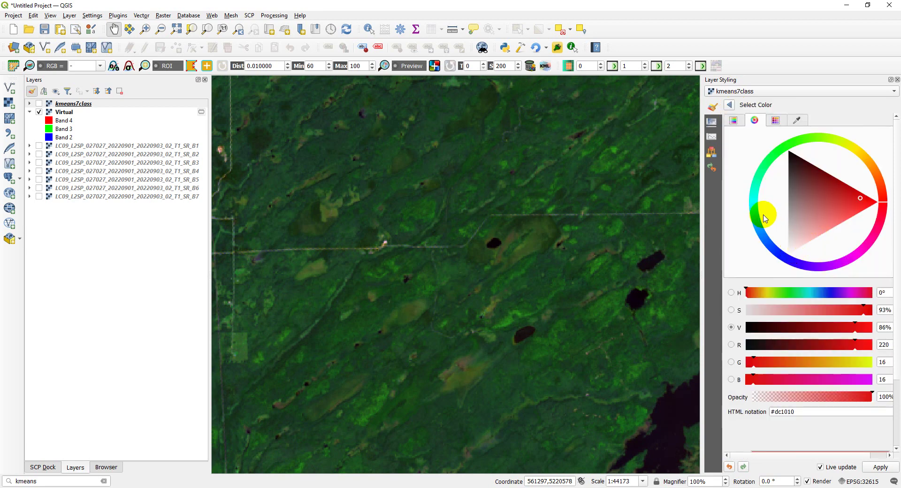
pyautogui.click(754, 201)
pyautogui.click(763, 203)
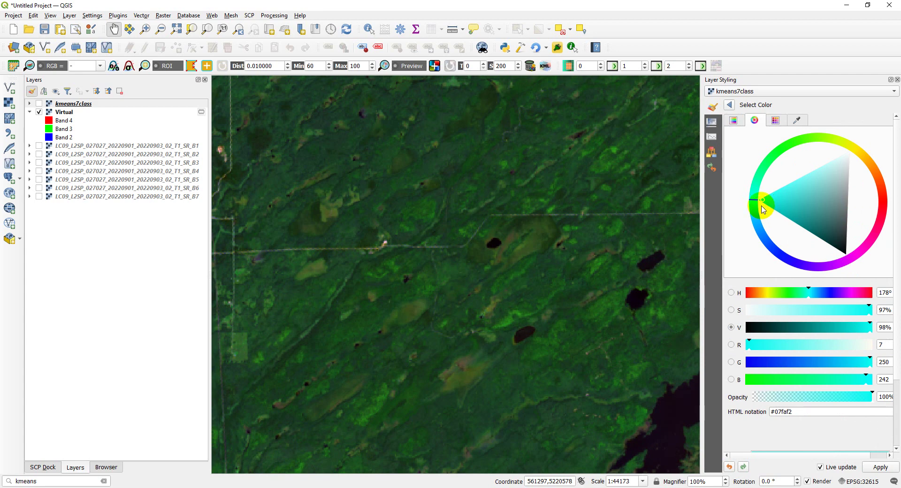
pyautogui.click(745, 184)
pyautogui.click(765, 206)
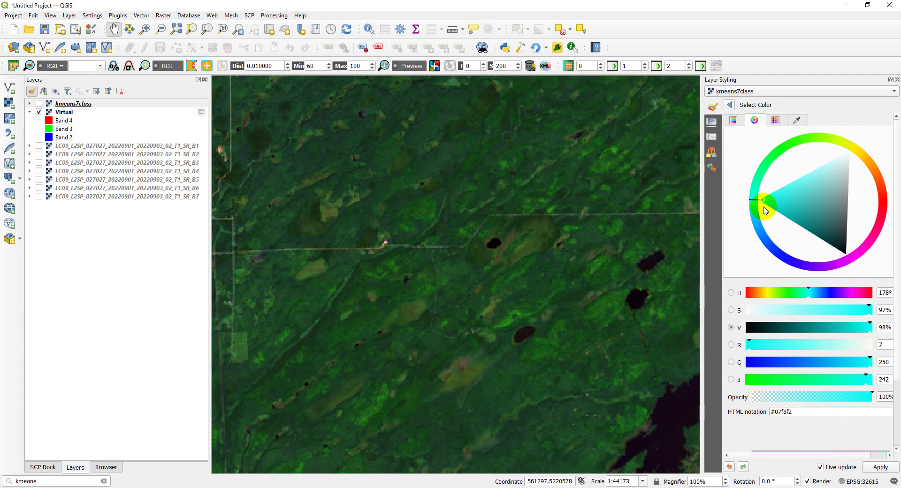
pyautogui.click(741, 188)
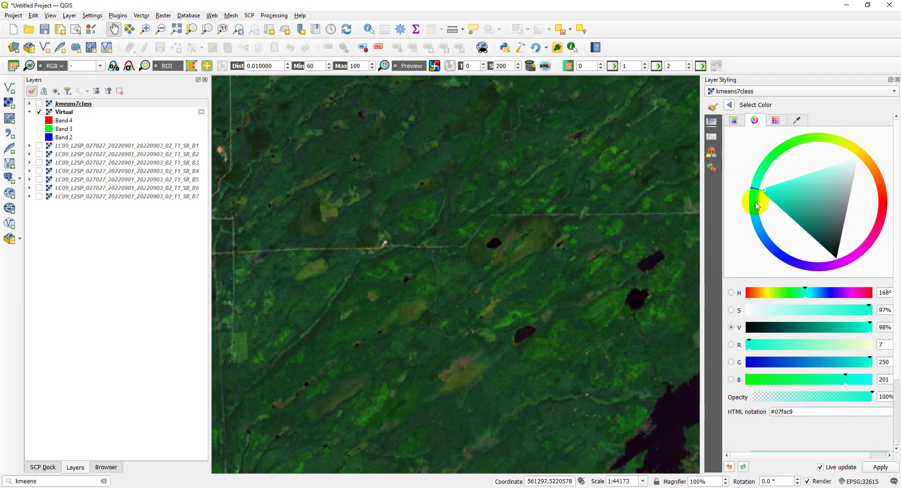
pyautogui.click(751, 200)
pyautogui.click(729, 105)
# Step: Inspect the recolored classes in the forest southwest of the small lake by repeatedly showing and hiding kmeans7class, leaving it hidden
pyautogui.click(270, 123)
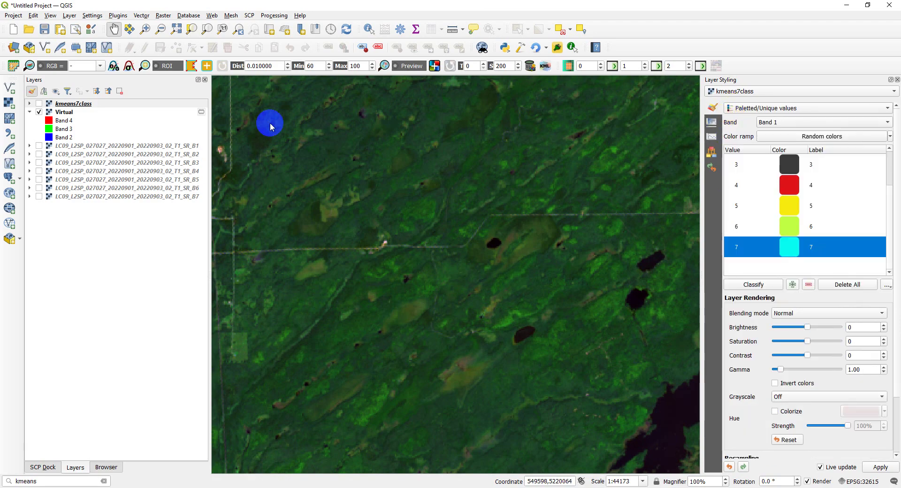
pyautogui.click(39, 103)
pyautogui.click(425, 291)
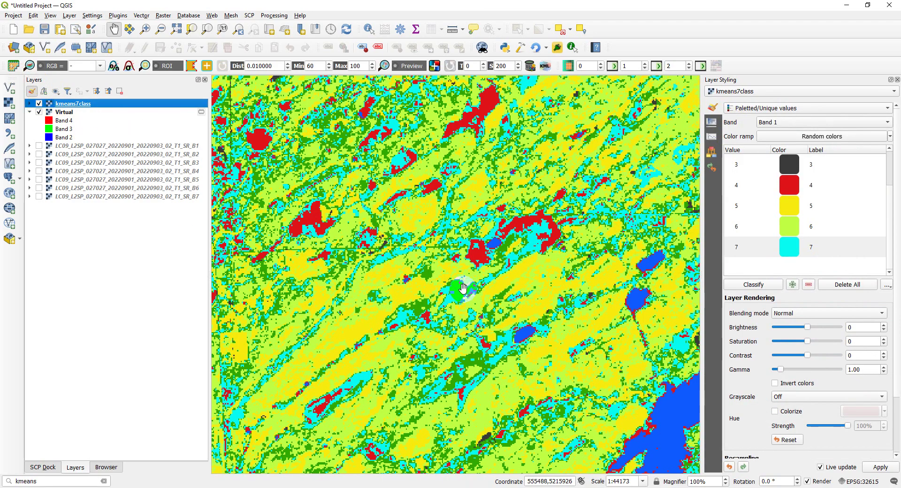
pyautogui.scroll(2, 464, 289)
pyautogui.click(39, 104)
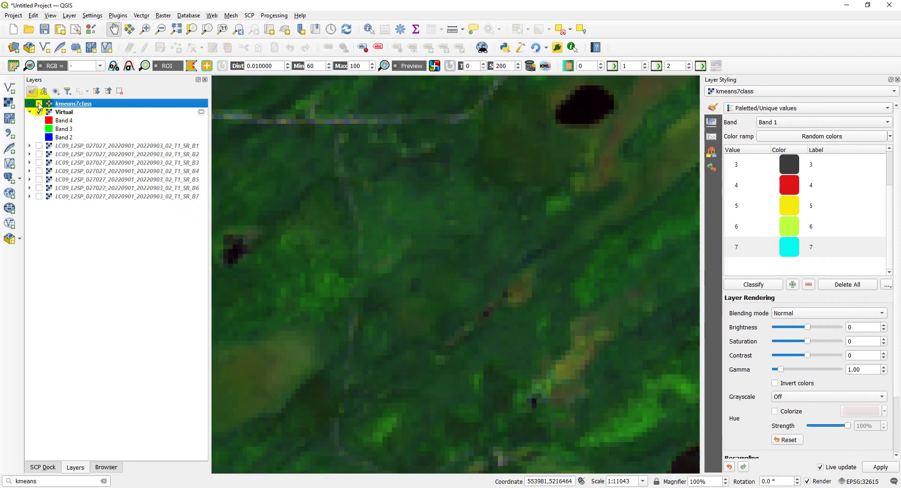
pyautogui.click(39, 104)
pyautogui.click(39, 104)
pyautogui.click(39, 104)
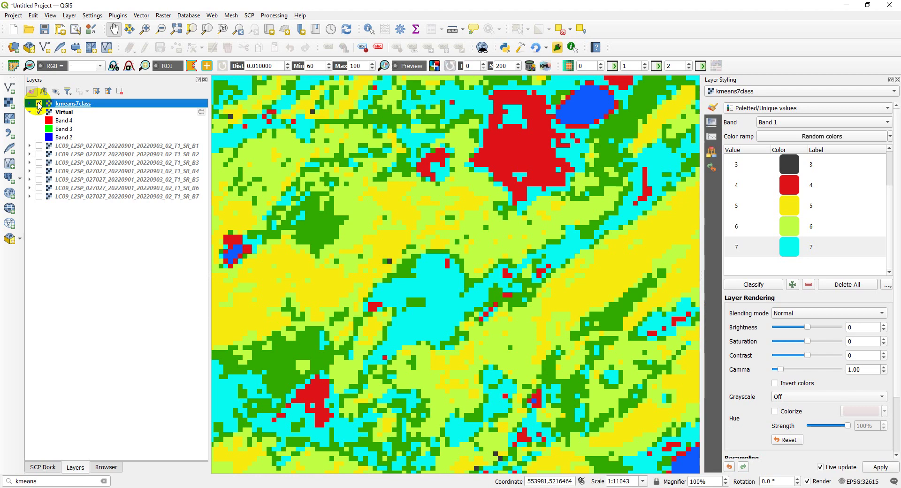
pyautogui.click(39, 104)
pyautogui.click(39, 103)
pyautogui.click(39, 104)
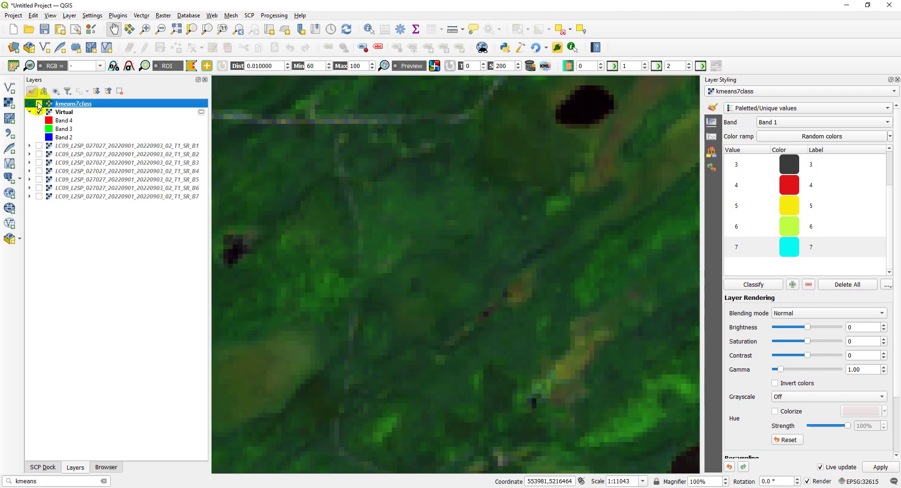
pyautogui.click(39, 104)
pyautogui.click(39, 104)
pyautogui.click(39, 104)
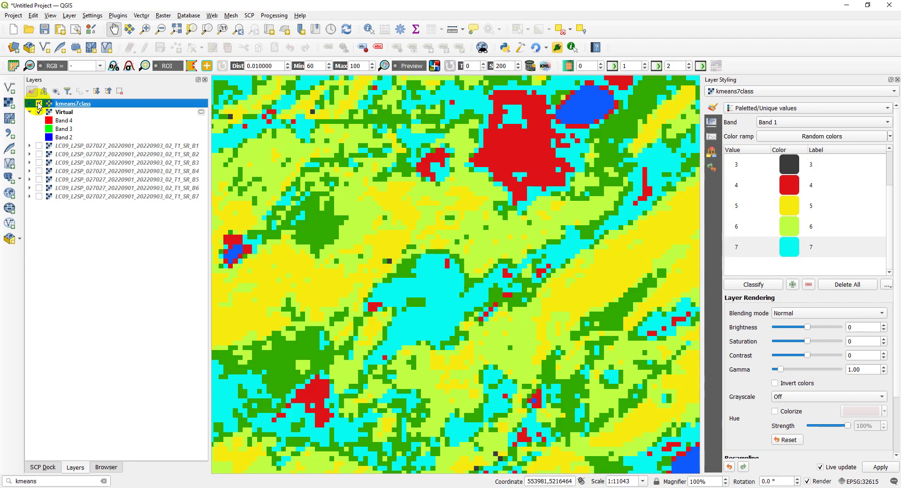
pyautogui.click(39, 104)
pyautogui.click(38, 104)
pyautogui.click(39, 104)
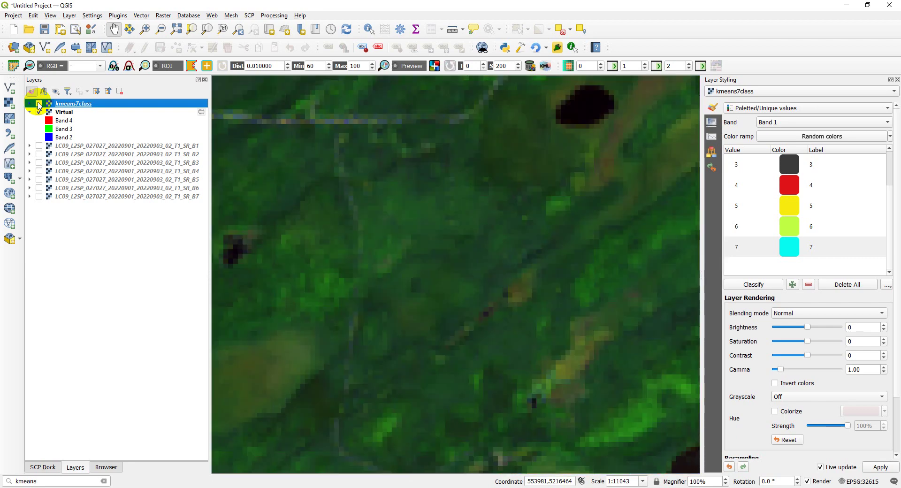
# Step: Compare kmeans7class with the Virtual imagery across the wider area around the large lake, leaving the classification shown
pyautogui.click(39, 103)
pyautogui.click(39, 104)
pyautogui.scroll(-1, 364, 191)
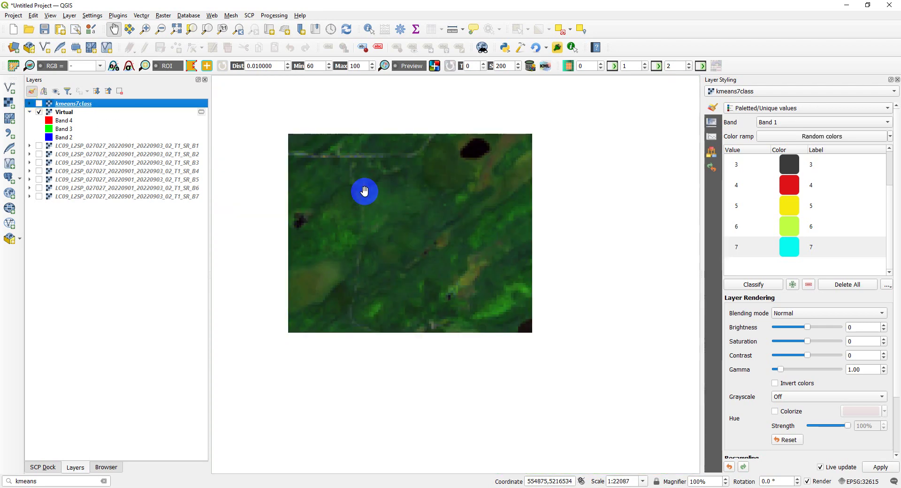
pyautogui.scroll(-2, 364, 191)
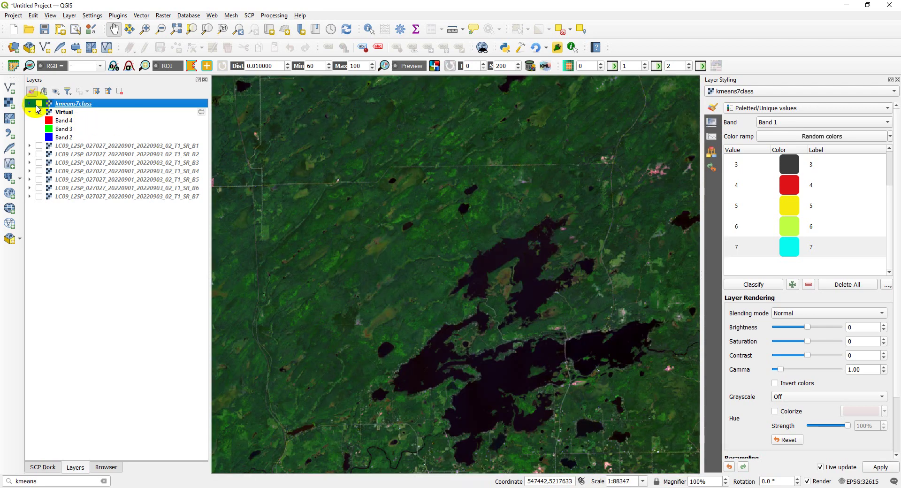
pyautogui.click(37, 106)
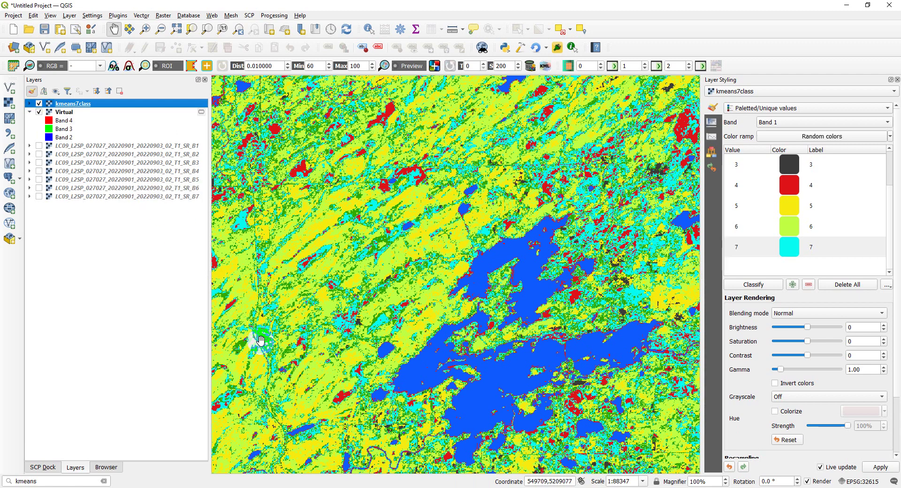
# Step: Inspect the elongated brownish clearing west of the large lake by repeatedly hiding and showing kmeans7class, leaving it hidden
pyautogui.scroll(2, 381, 322)
pyautogui.scroll(1, 382, 322)
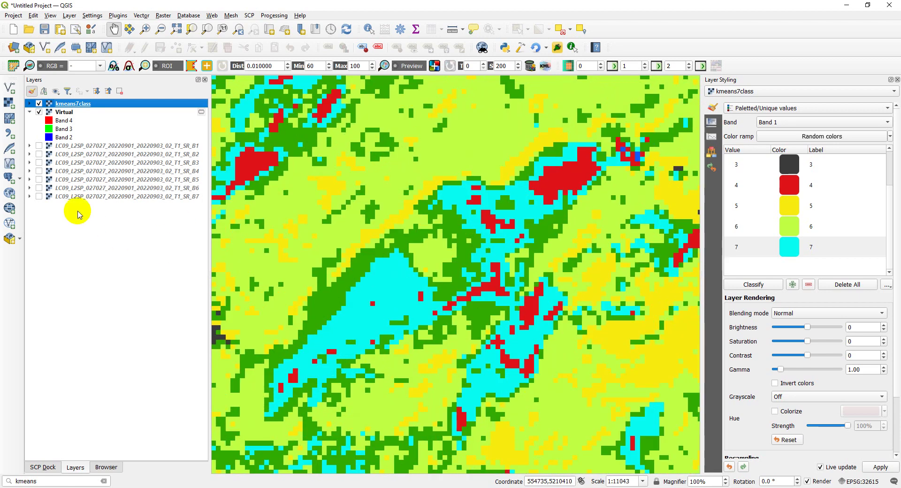
pyautogui.click(40, 104)
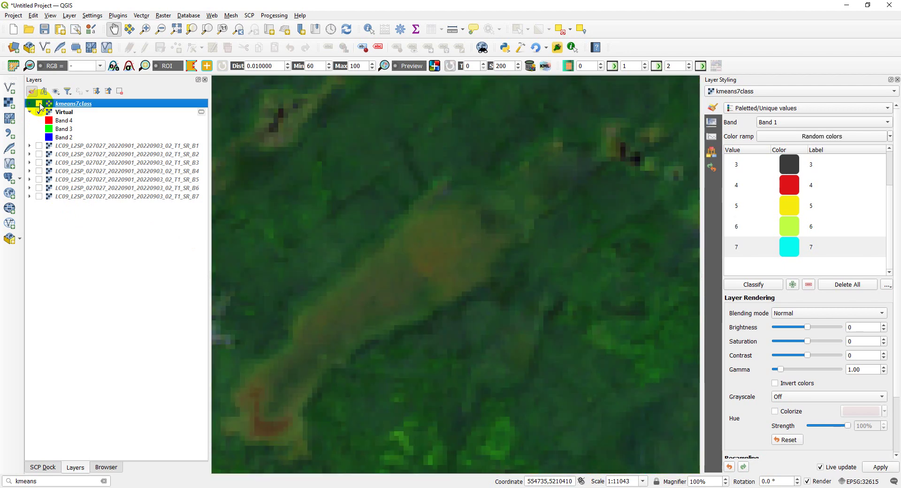
pyautogui.click(40, 104)
pyautogui.click(39, 104)
pyautogui.click(40, 104)
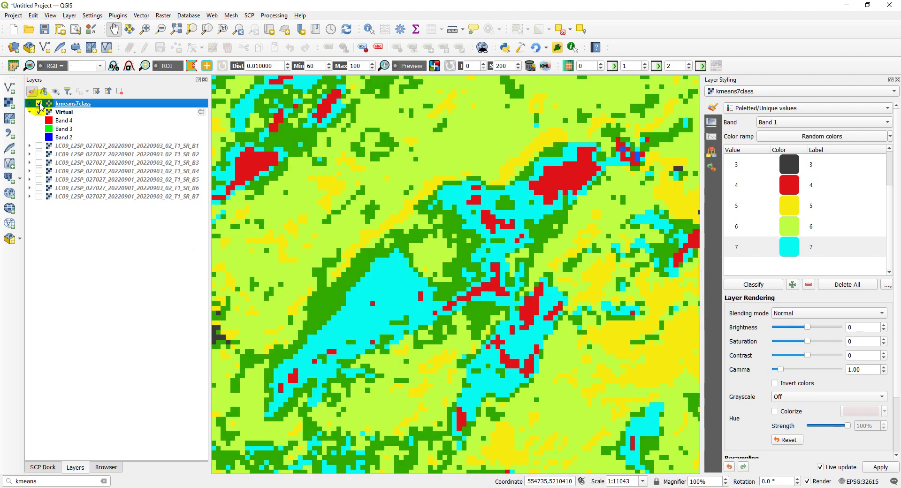
pyautogui.click(39, 104)
pyautogui.click(40, 103)
pyautogui.click(39, 103)
pyautogui.click(40, 104)
pyautogui.click(39, 104)
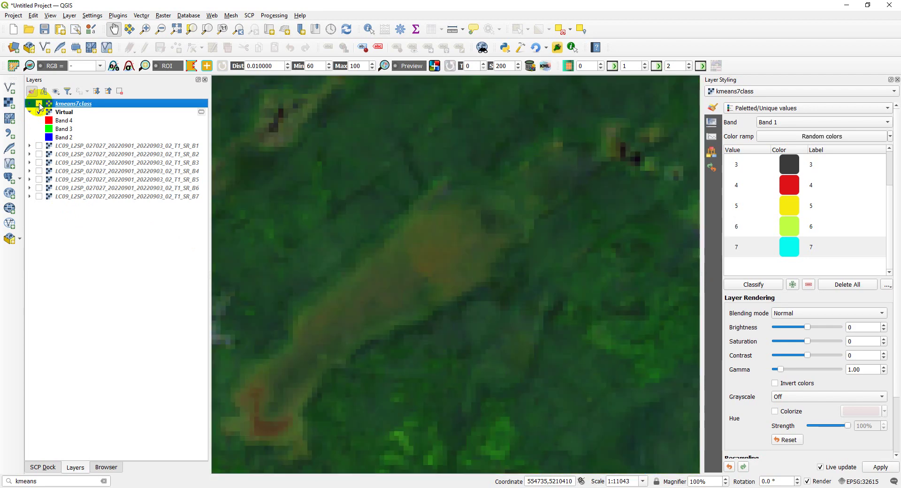
# Step: Recolor class 6 of kmeans7class to brown #ad8503
pyautogui.doubleClick(788, 229)
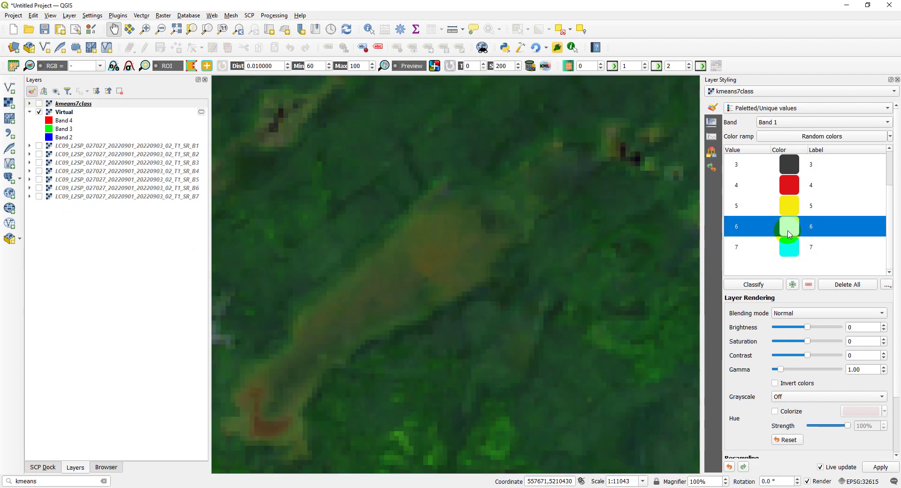
pyautogui.click(861, 153)
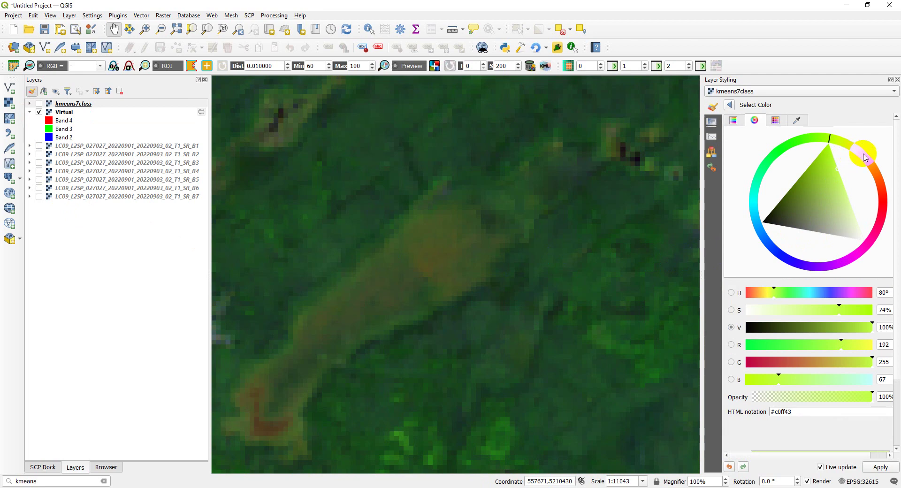
pyautogui.moveTo(853, 189); pyautogui.dragTo(830, 174)
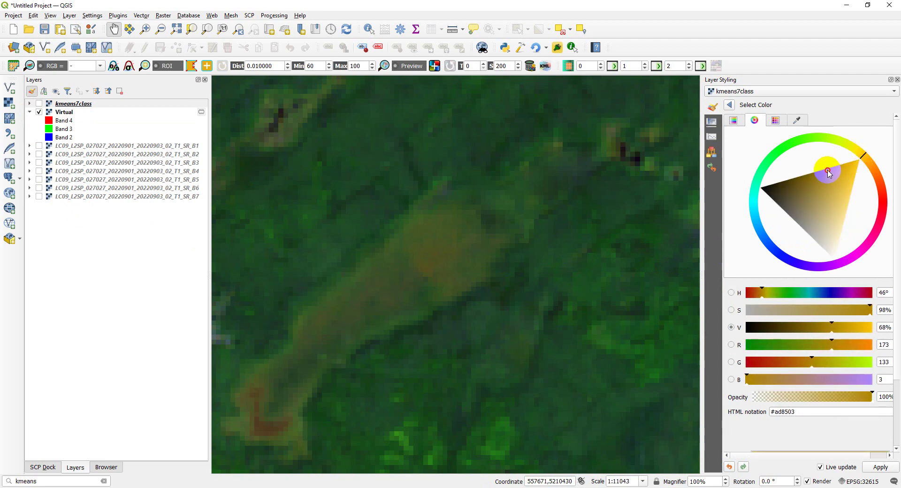
pyautogui.click(731, 105)
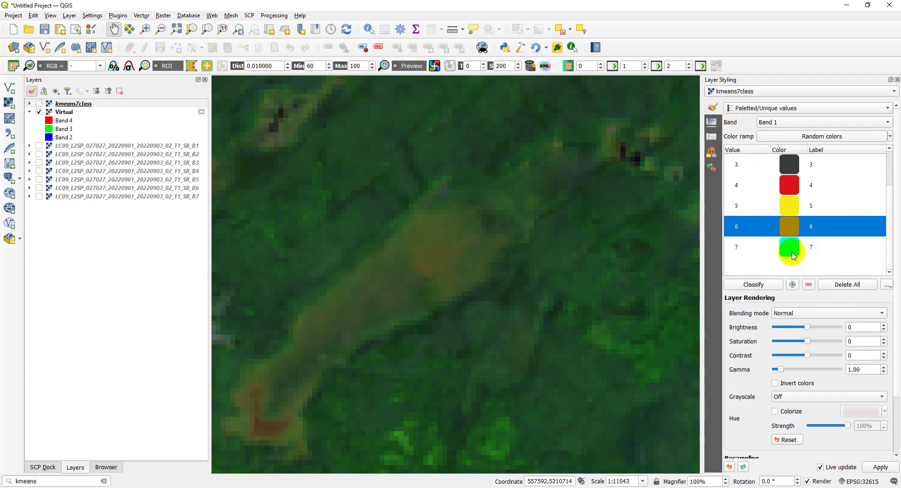
# Step: Recolor class 7 of kmeans7class to bright green #68ff03
pyautogui.doubleClick(792, 252)
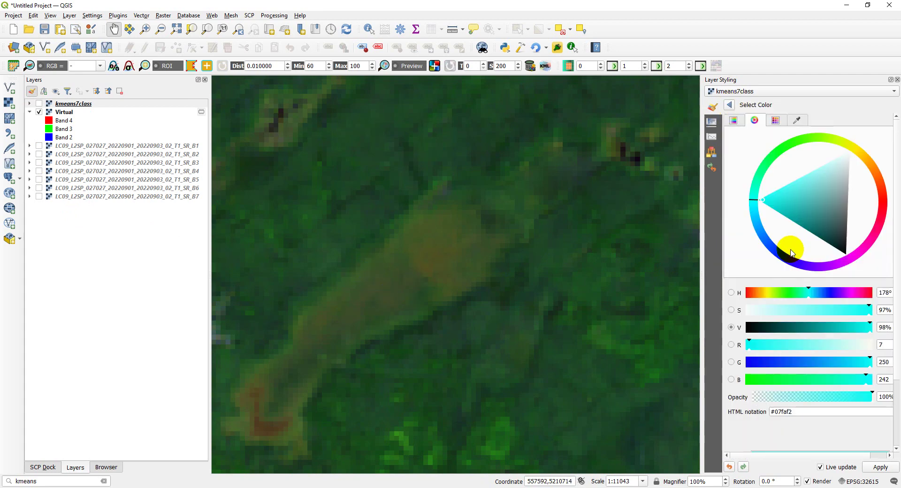
pyautogui.click(782, 156)
pyautogui.moveTo(783, 156); pyautogui.dragTo(813, 144)
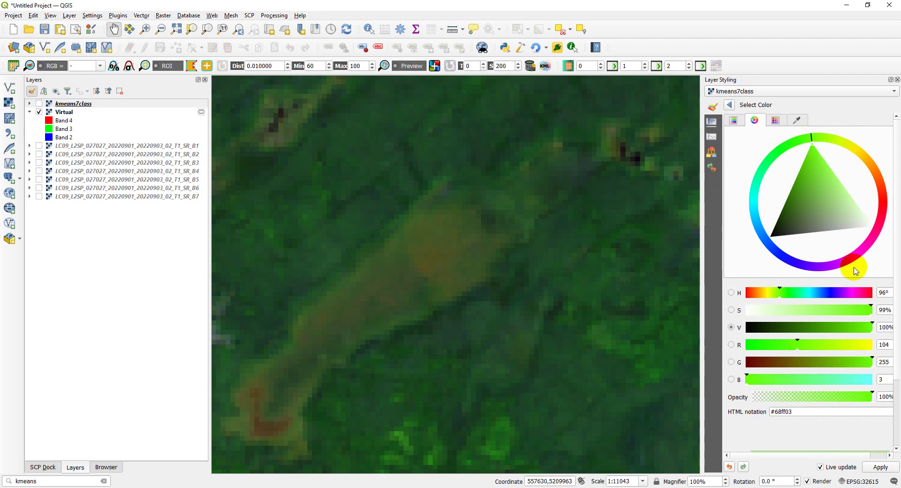
pyautogui.click(729, 106)
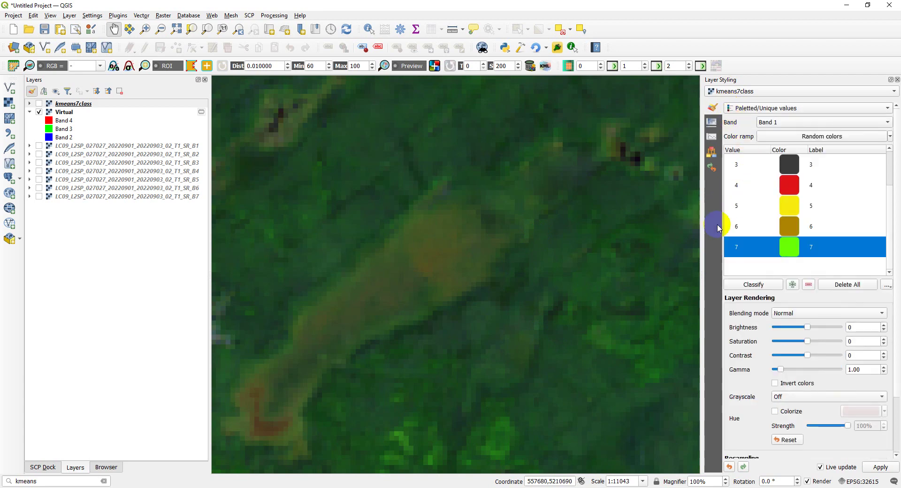
# Step: Show kmeans7class and review the recolored classes from the large lakes south to the coastline
pyautogui.click(39, 103)
pyautogui.scroll(-1, 381, 262)
pyautogui.scroll(-2, 380, 262)
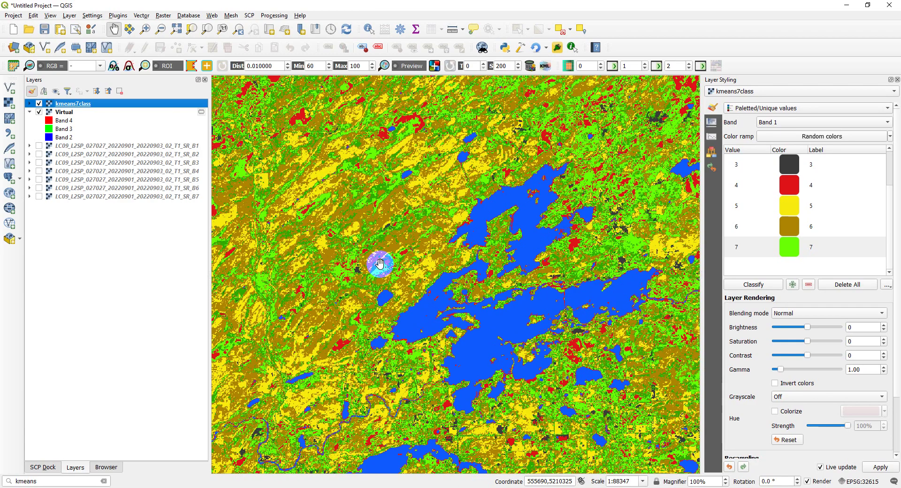
pyautogui.scroll(-1, 384, 270)
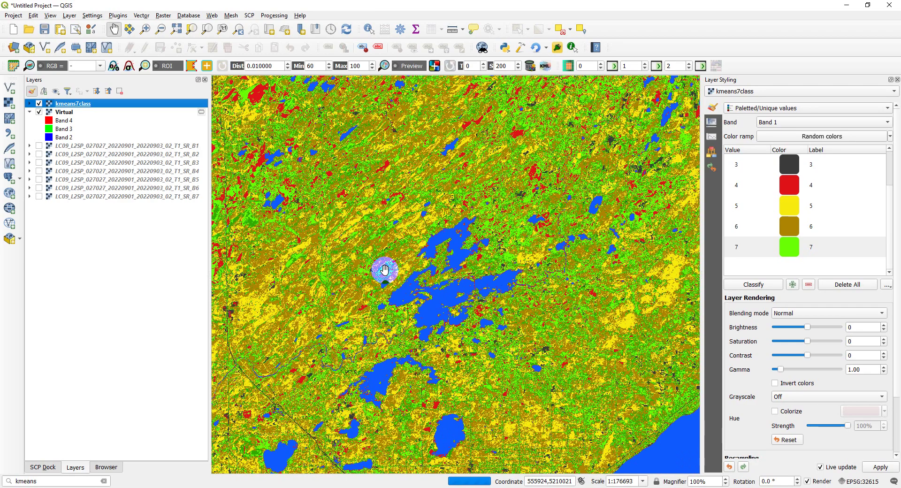
pyautogui.moveTo(413, 324); pyautogui.dragTo(459, 233)
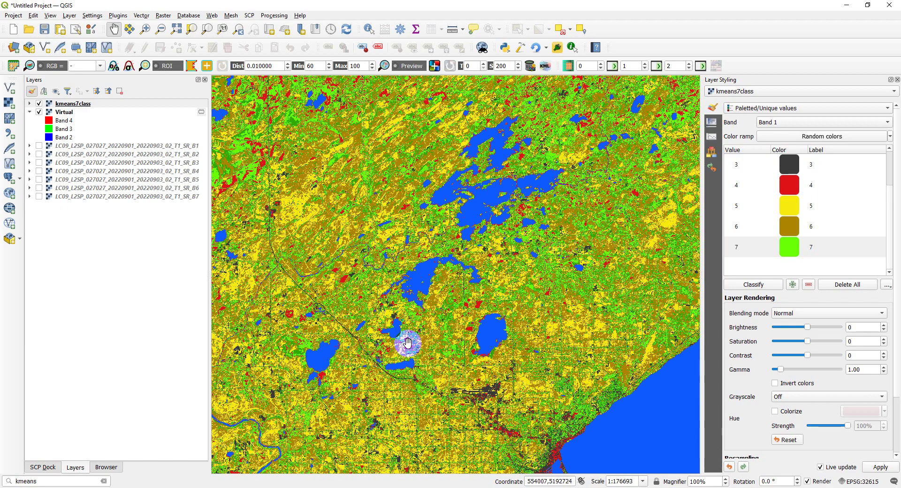
# Step: Check the red and dark gray class patches southwest of the river bend against the imagery by toggling kmeans7class, leaving it hidden
pyautogui.scroll(2, 323, 277)
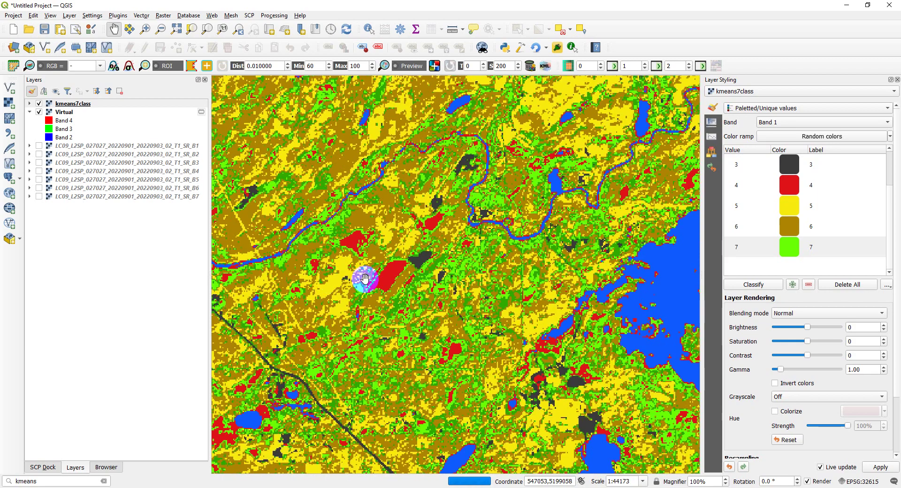
pyautogui.scroll(1, 412, 264)
pyautogui.moveTo(393, 276); pyautogui.dragTo(401, 300)
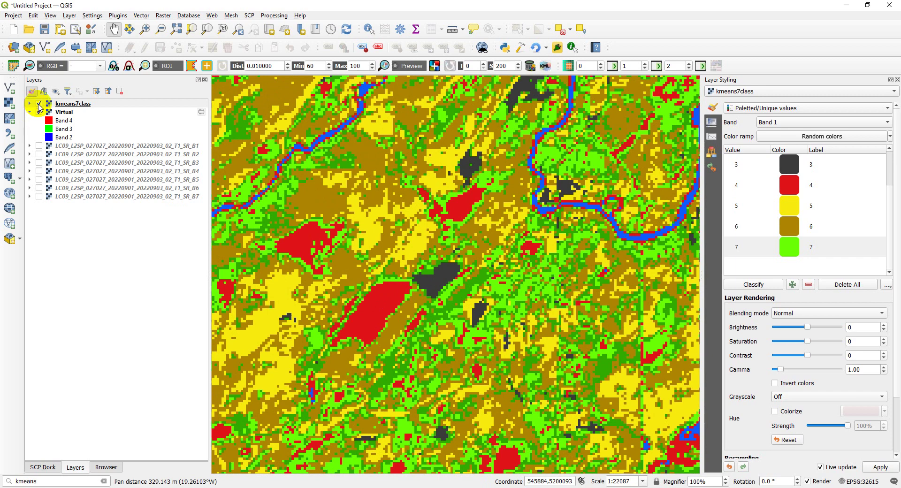
pyautogui.click(40, 107)
pyautogui.click(40, 105)
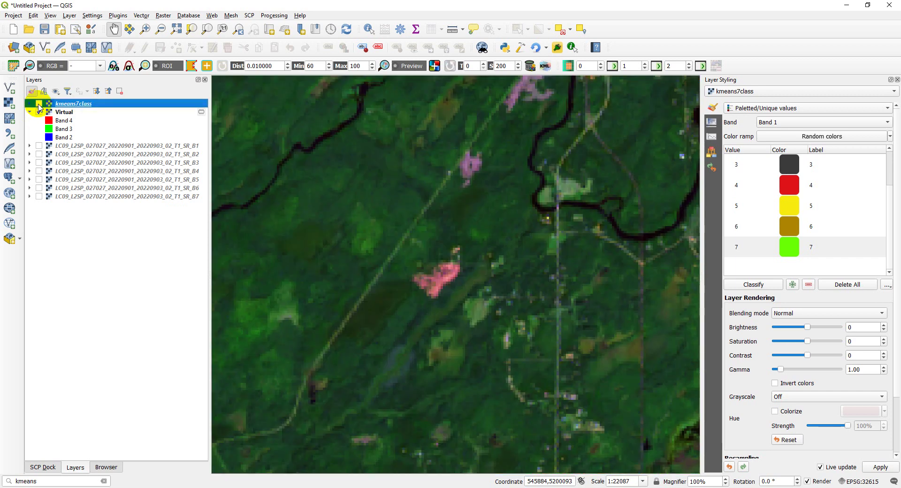
pyautogui.click(40, 105)
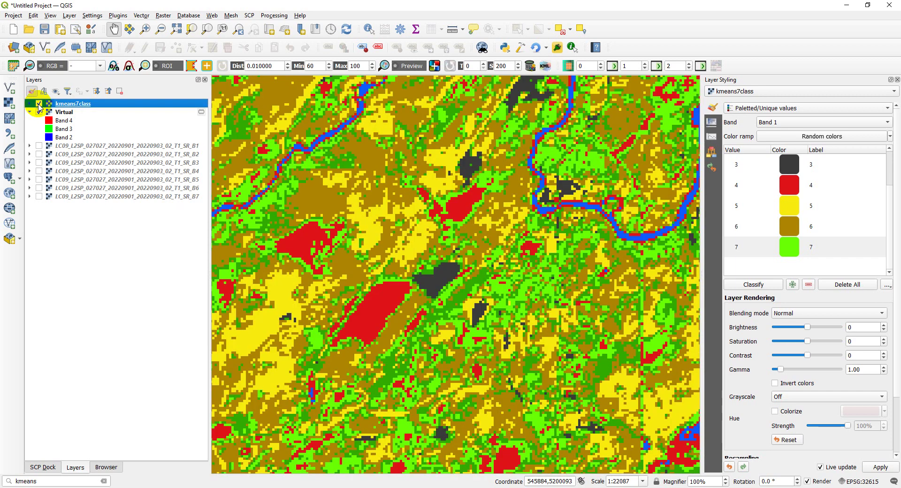
pyautogui.click(40, 105)
pyautogui.click(39, 106)
pyautogui.click(40, 106)
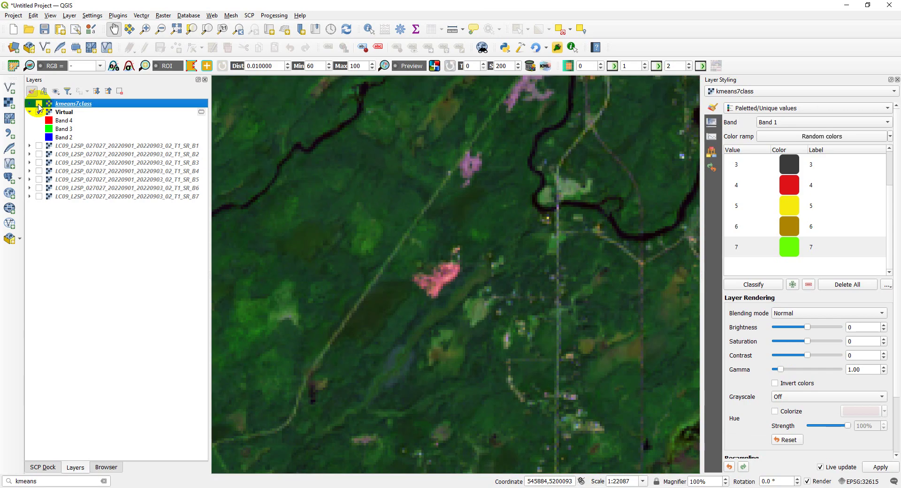
pyautogui.click(40, 105)
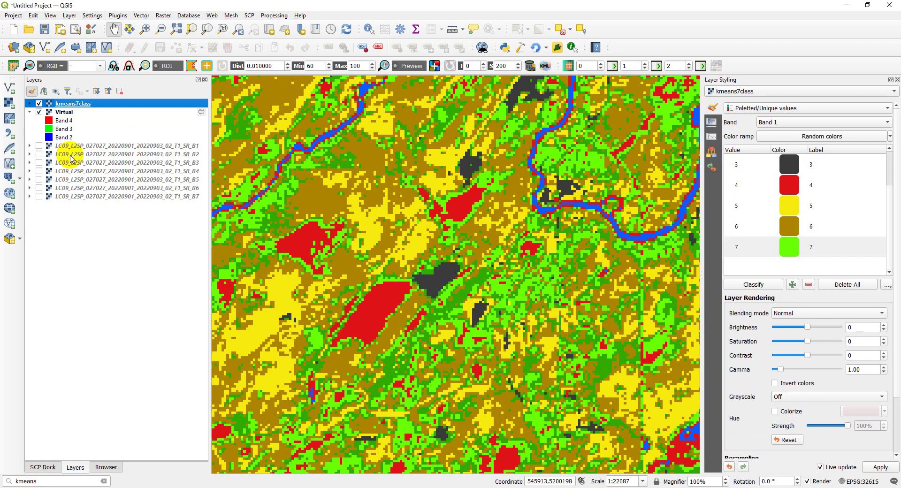
pyautogui.click(40, 104)
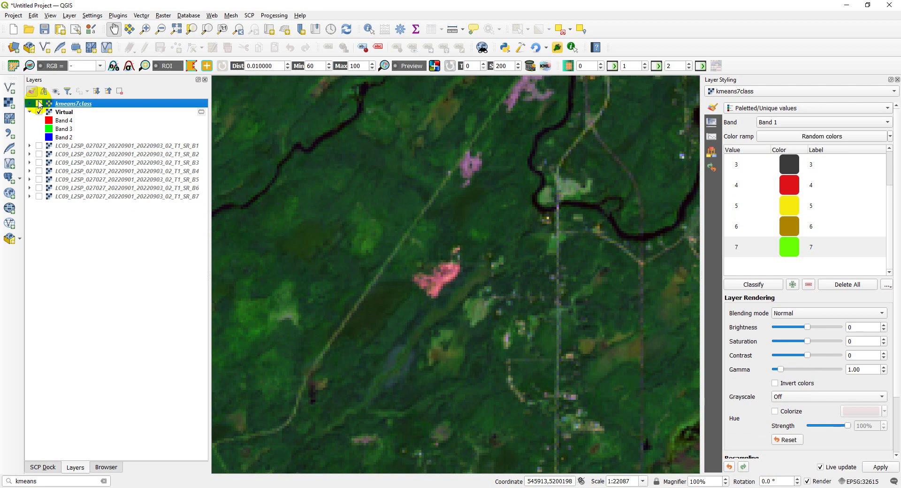
# Step: Compare kmeans7class with the imagery at the bright pink cleared sites along the north-south highway, leaving the classification hidden
pyautogui.scroll(-2, 420, 239)
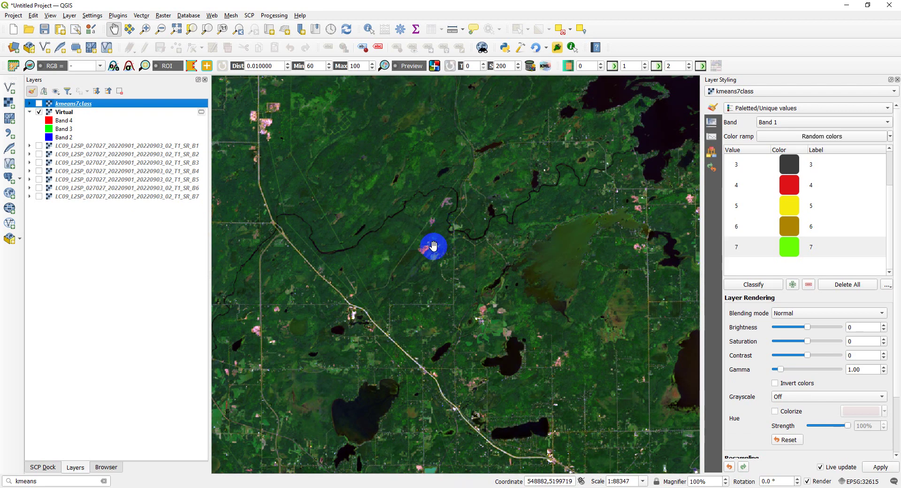
pyautogui.click(38, 104)
pyautogui.click(39, 103)
pyautogui.scroll(2, 300, 107)
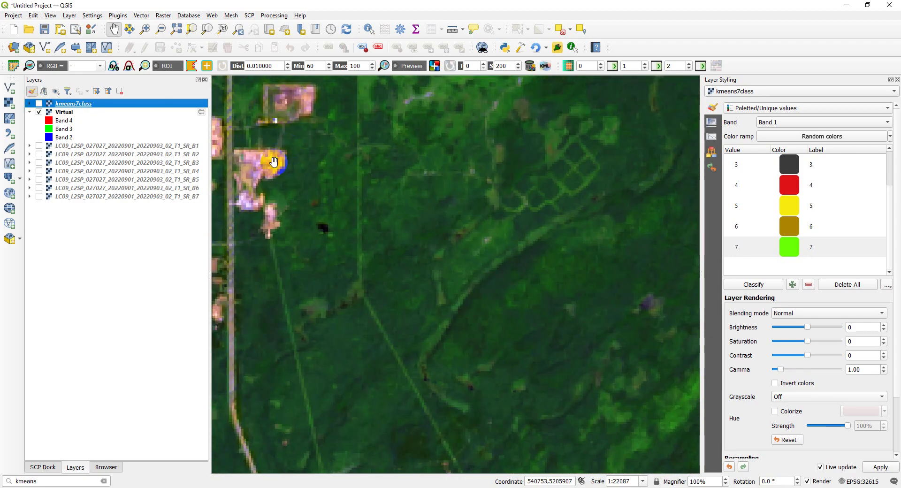
pyautogui.moveTo(245, 148); pyautogui.dragTo(331, 186)
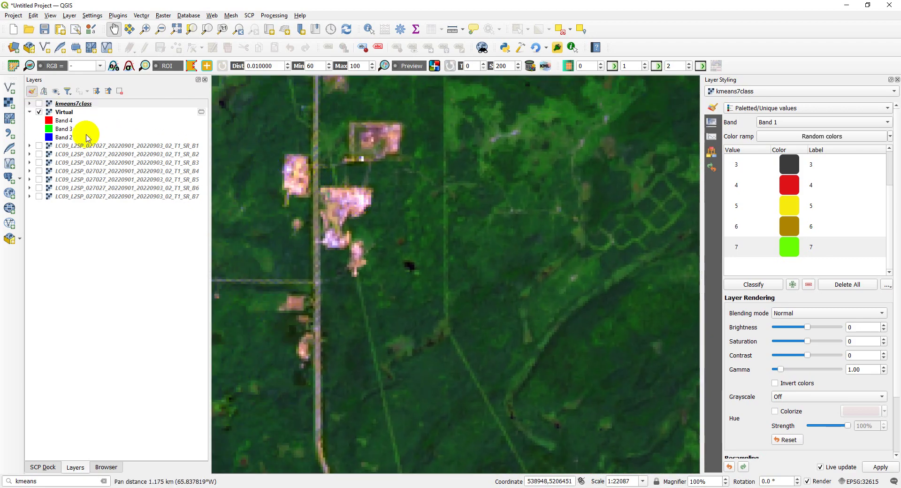
pyautogui.click(40, 105)
pyautogui.click(39, 104)
pyautogui.click(39, 104)
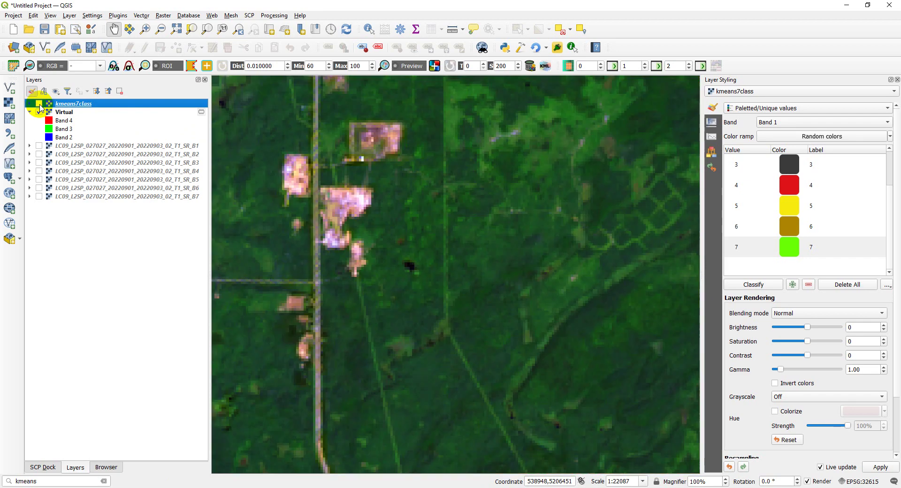
# Step: Survey the imagery southeast to the lakes and highway near the airport, and show kmeans7class there to examine its classes
pyautogui.scroll(-2, 475, 271)
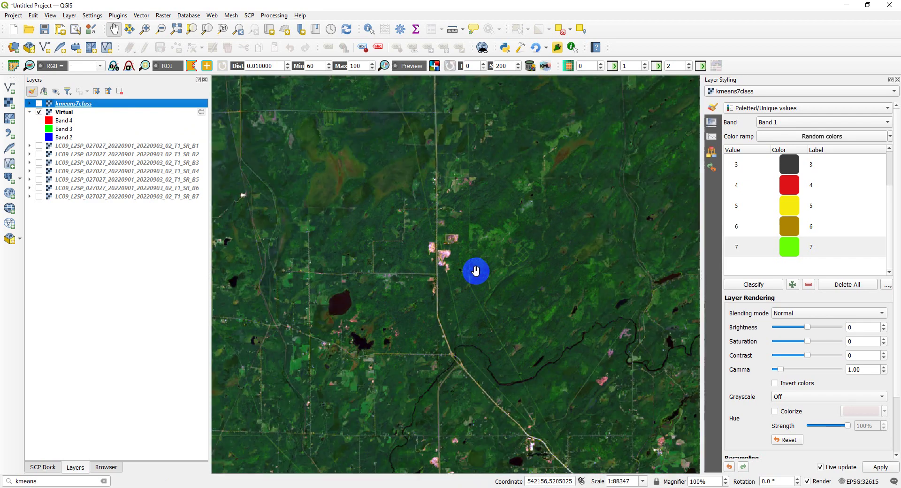
pyautogui.moveTo(476, 271); pyautogui.dragTo(590, 351)
pyautogui.moveTo(429, 289); pyautogui.dragTo(540, 322)
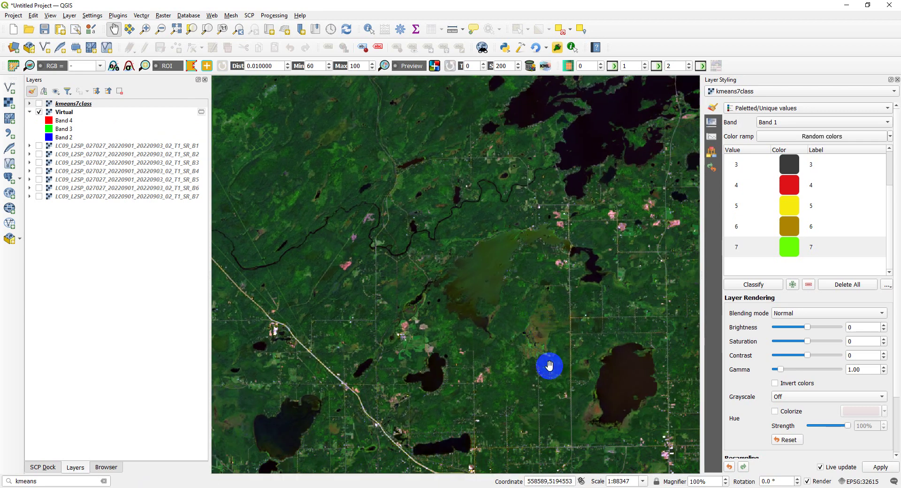
pyautogui.moveTo(514, 371); pyautogui.dragTo(497, 308)
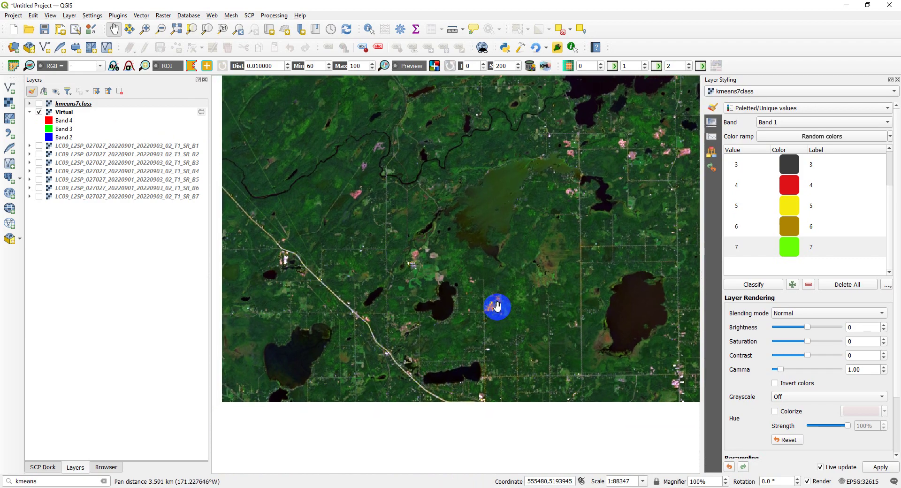
pyautogui.moveTo(515, 394); pyautogui.dragTo(451, 322)
pyautogui.scroll(1, 466, 378)
pyautogui.click(39, 104)
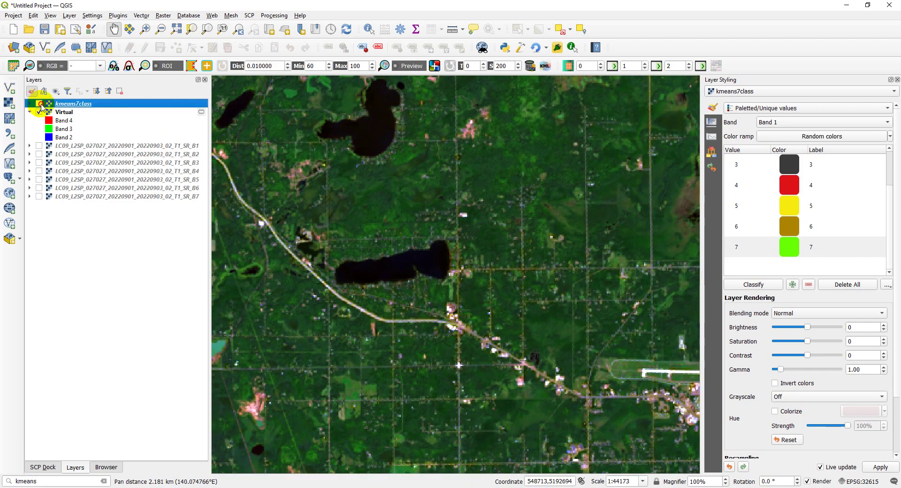
pyautogui.moveTo(427, 215); pyautogui.dragTo(559, 315)
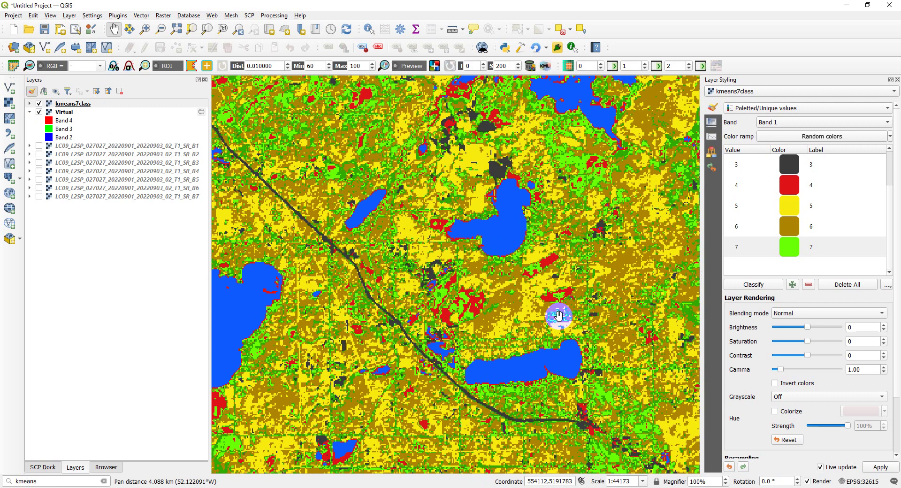